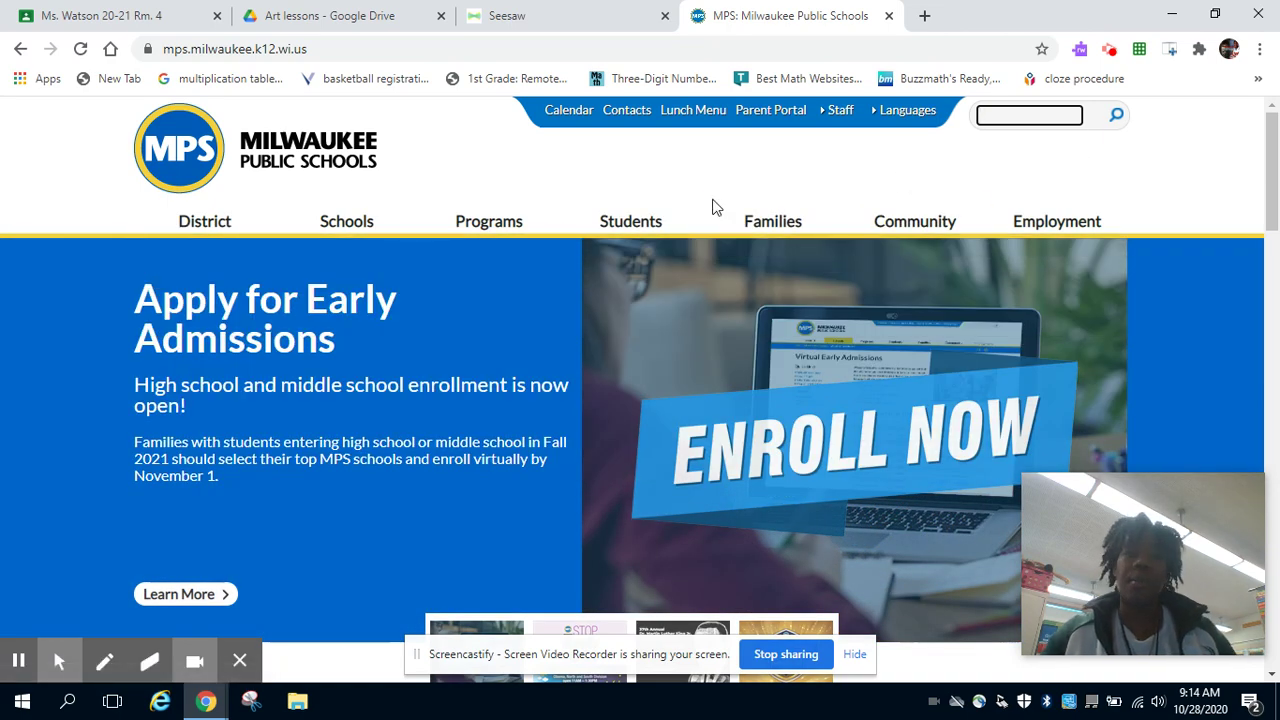
Step: Open the Student Toolbox, log in to Clever with Google, and launch ThinkCentral Journeys Reading
mouse_move(674, 217)
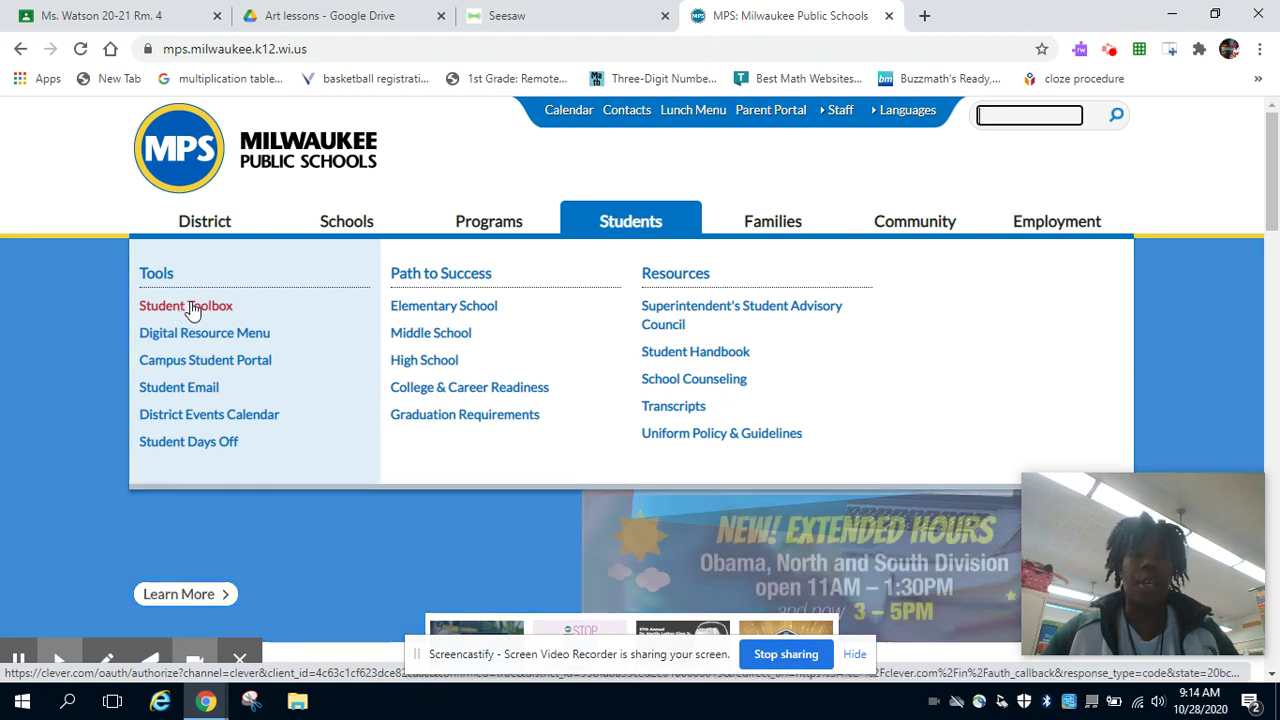
left_click(193, 308)
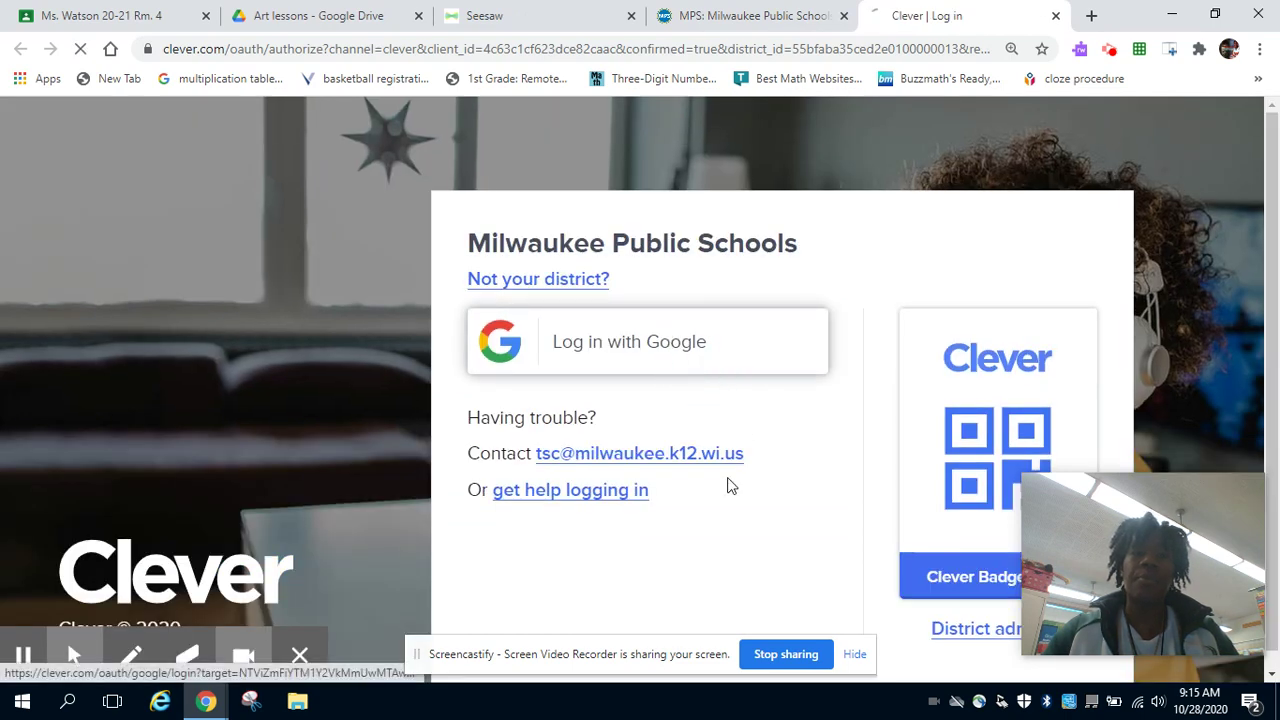
left_click(712, 362)
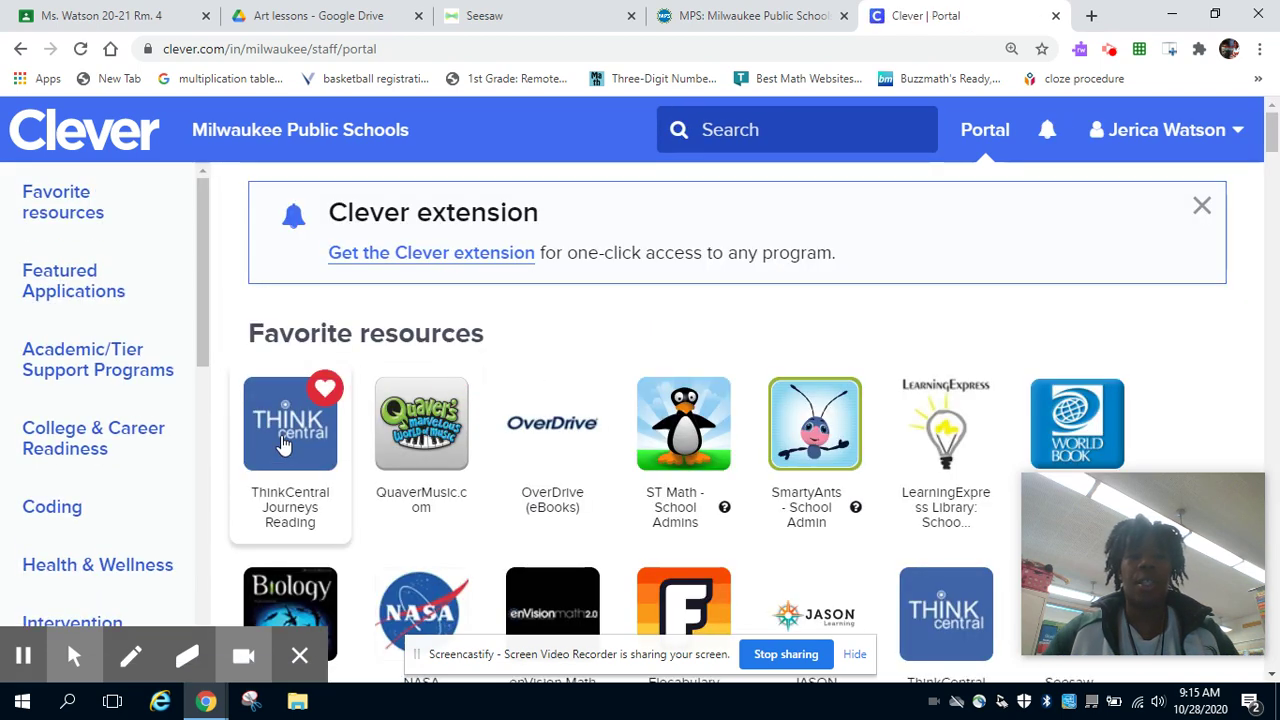
left_click(285, 441)
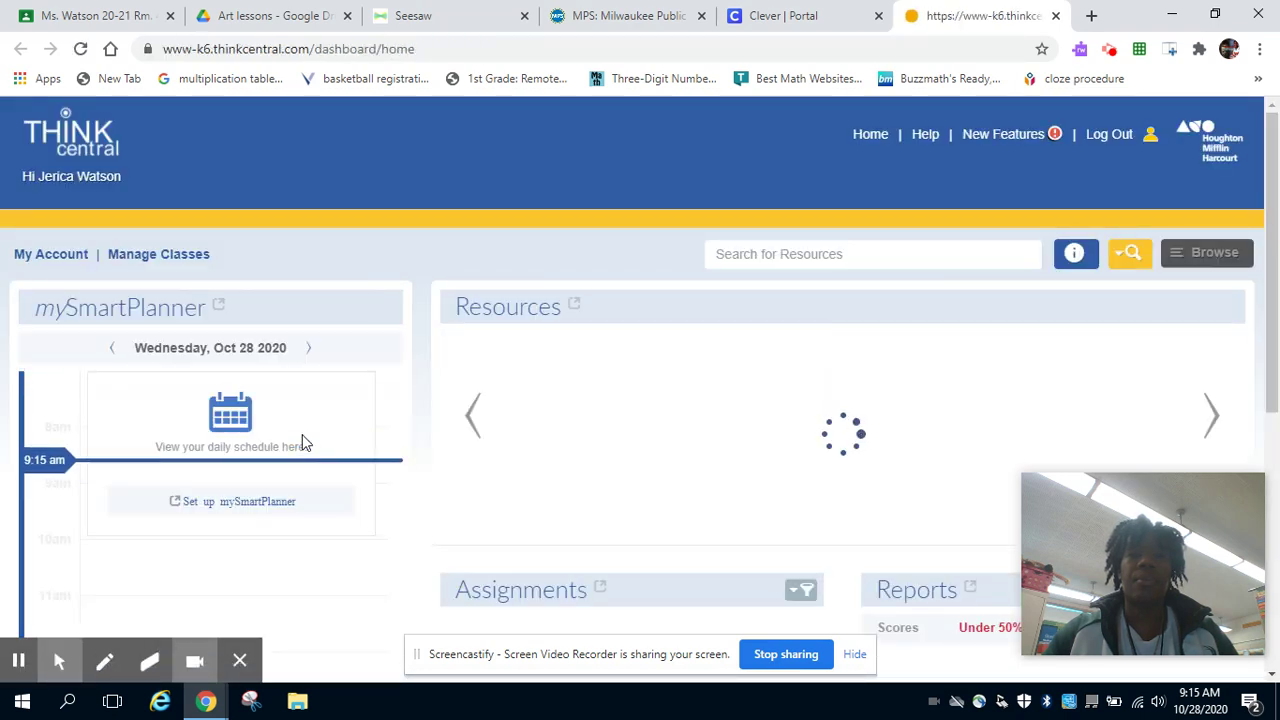
Step: Open the ThinkCentral resource list and filter it to the Reading subject and Grade 4
left_click(532, 312)
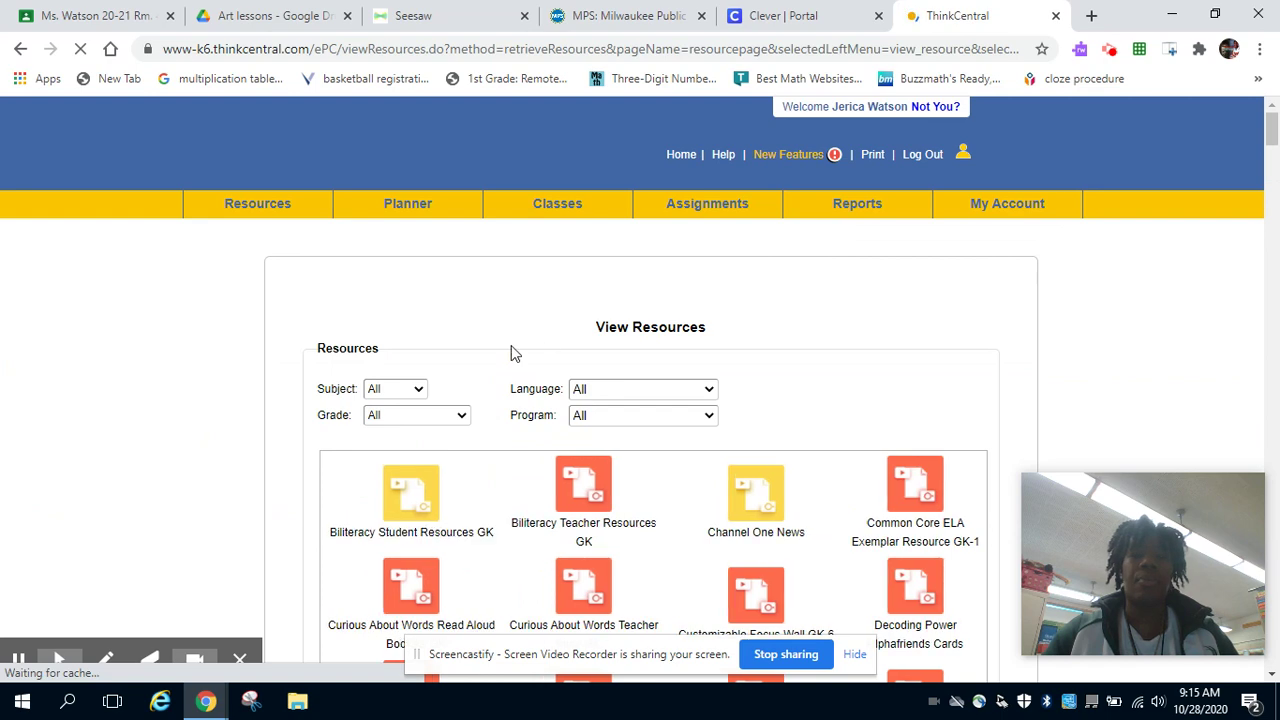
scroll(493, 310, "down", 2)
left_click(412, 203)
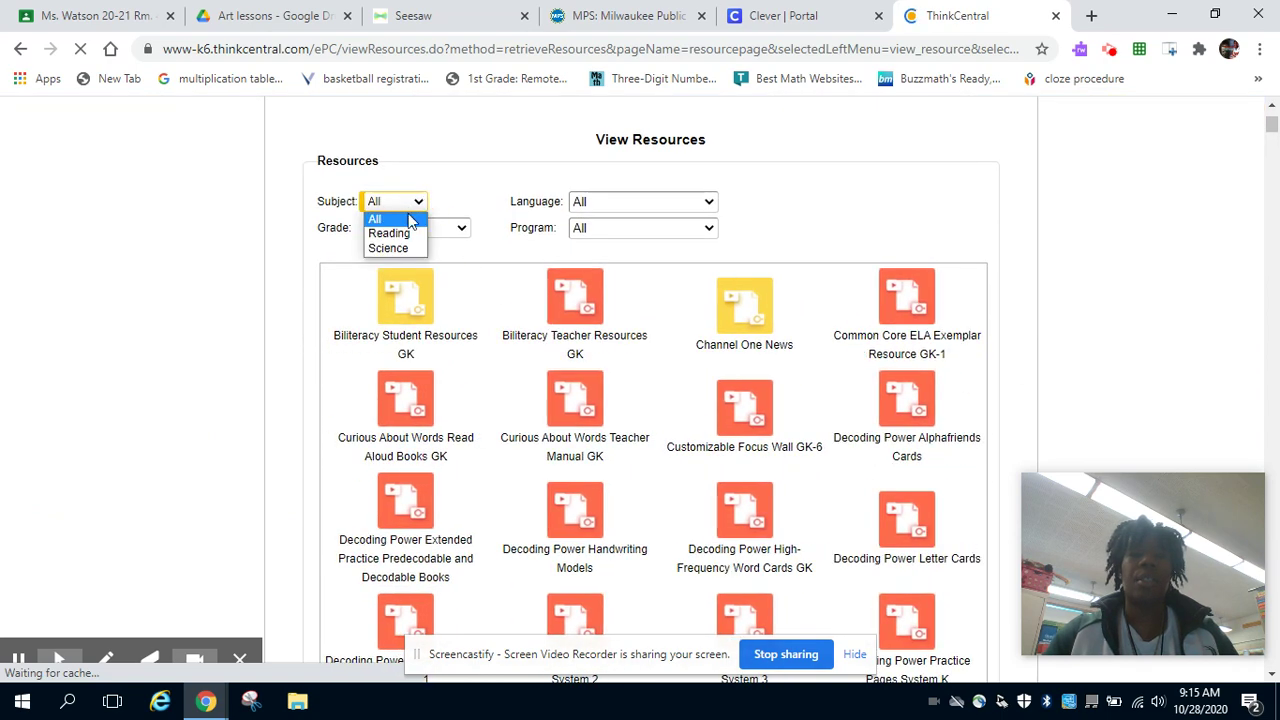
left_click(404, 235)
left_click(456, 230)
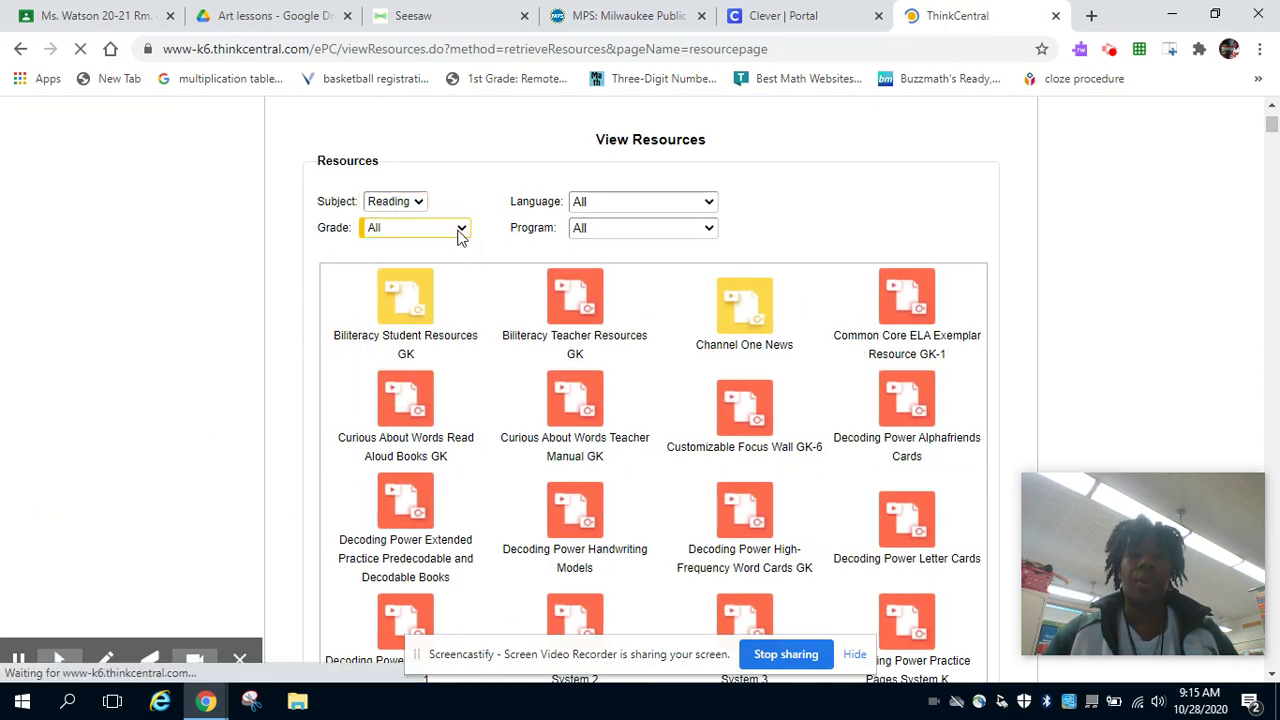
left_click(450, 415)
scroll(466, 396, "down", 1)
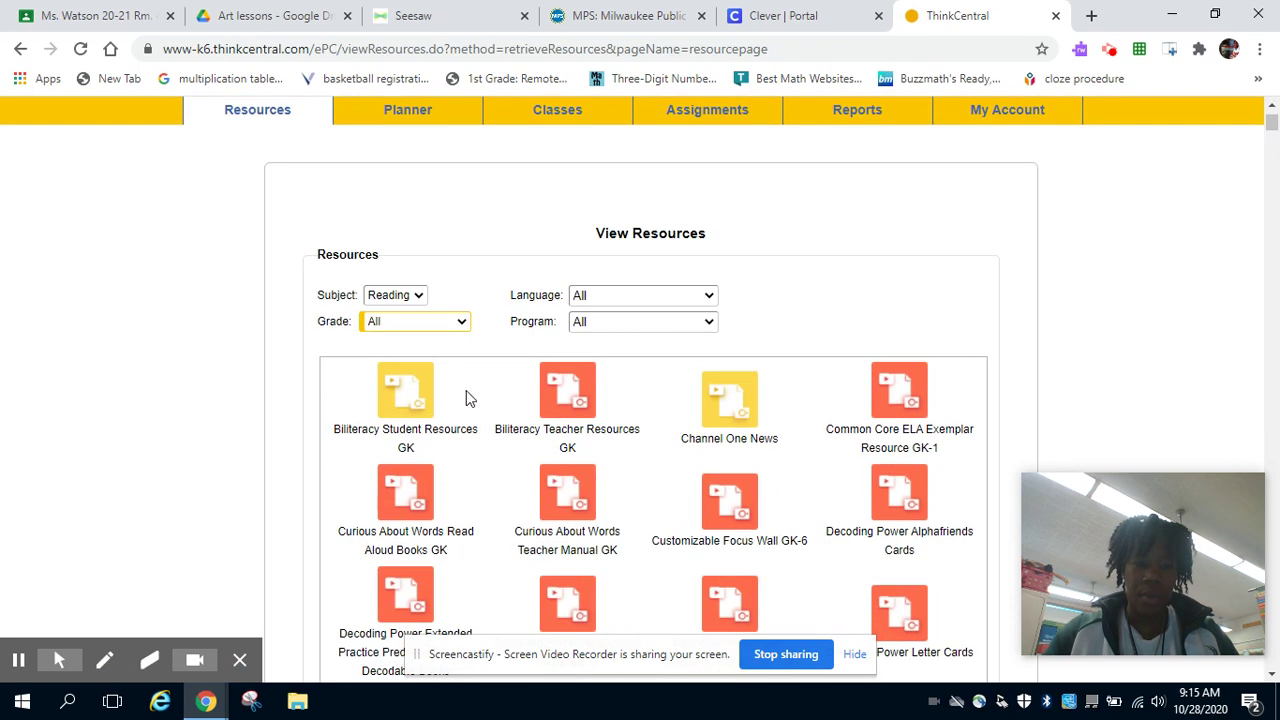
left_click(447, 330)
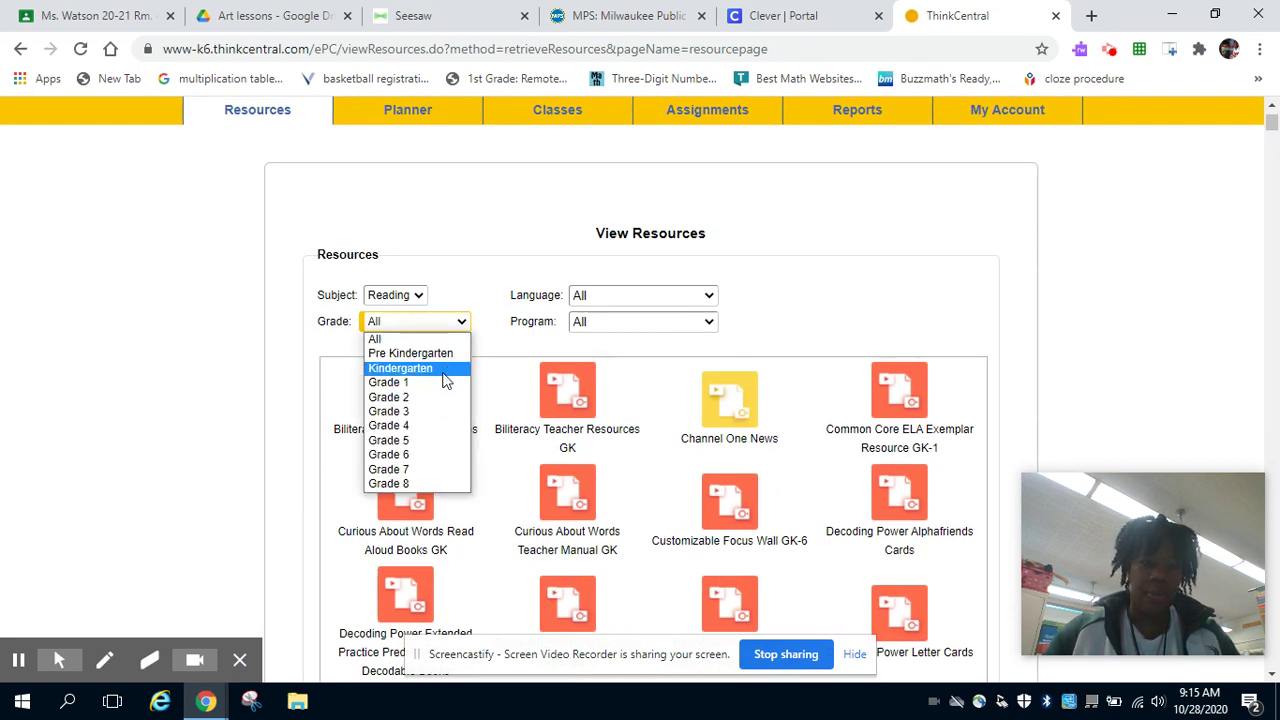
left_click(397, 426)
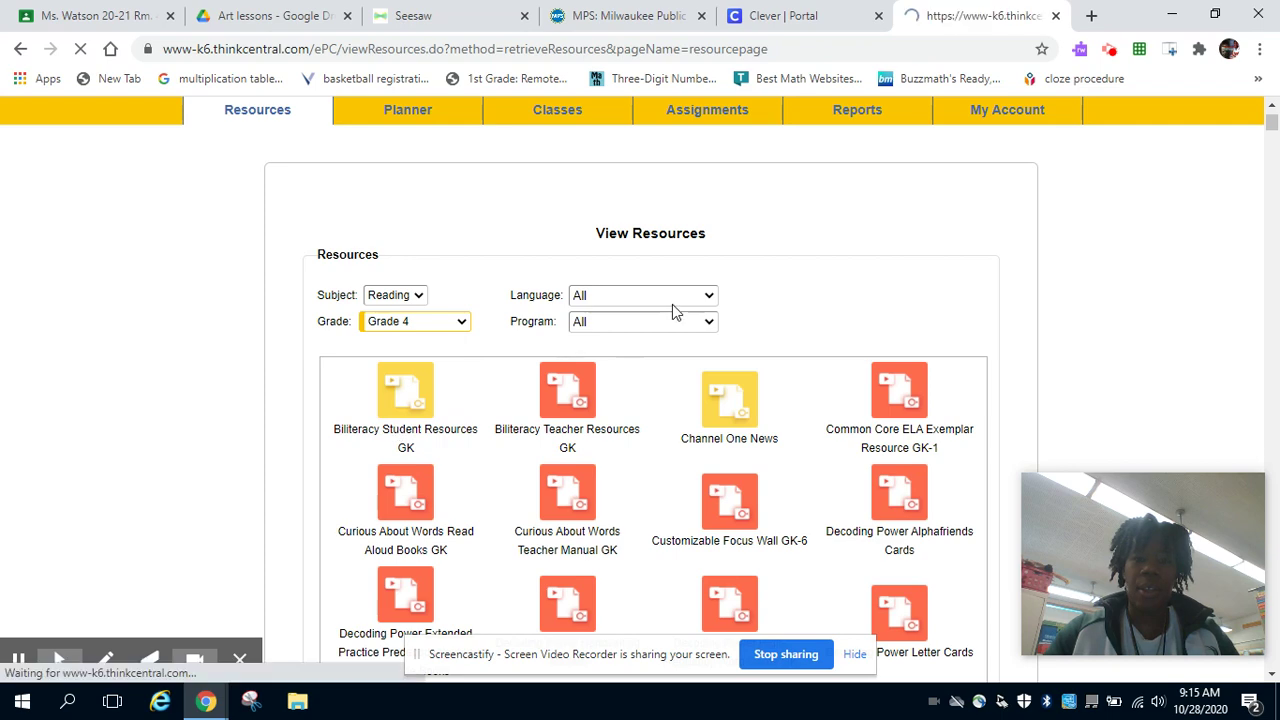
Step: Limit the resources to the English language and the Journeys NA 2011 program
left_click(643, 389)
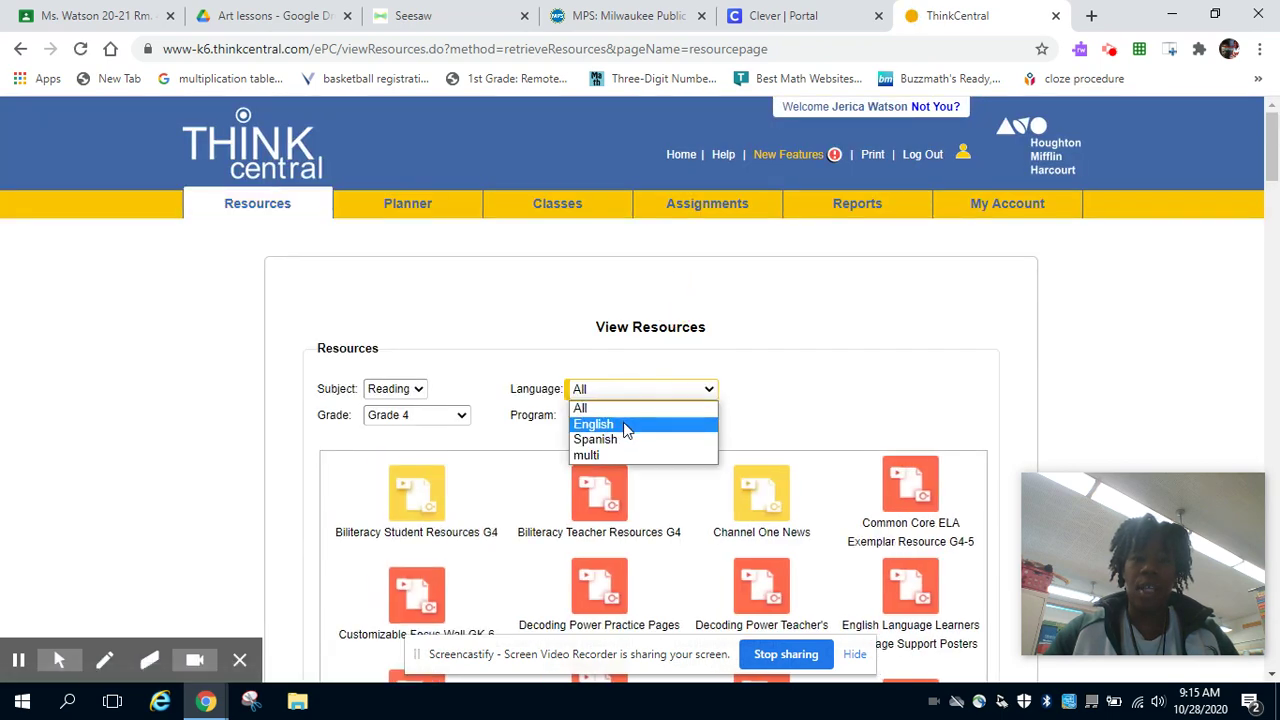
left_click(612, 423)
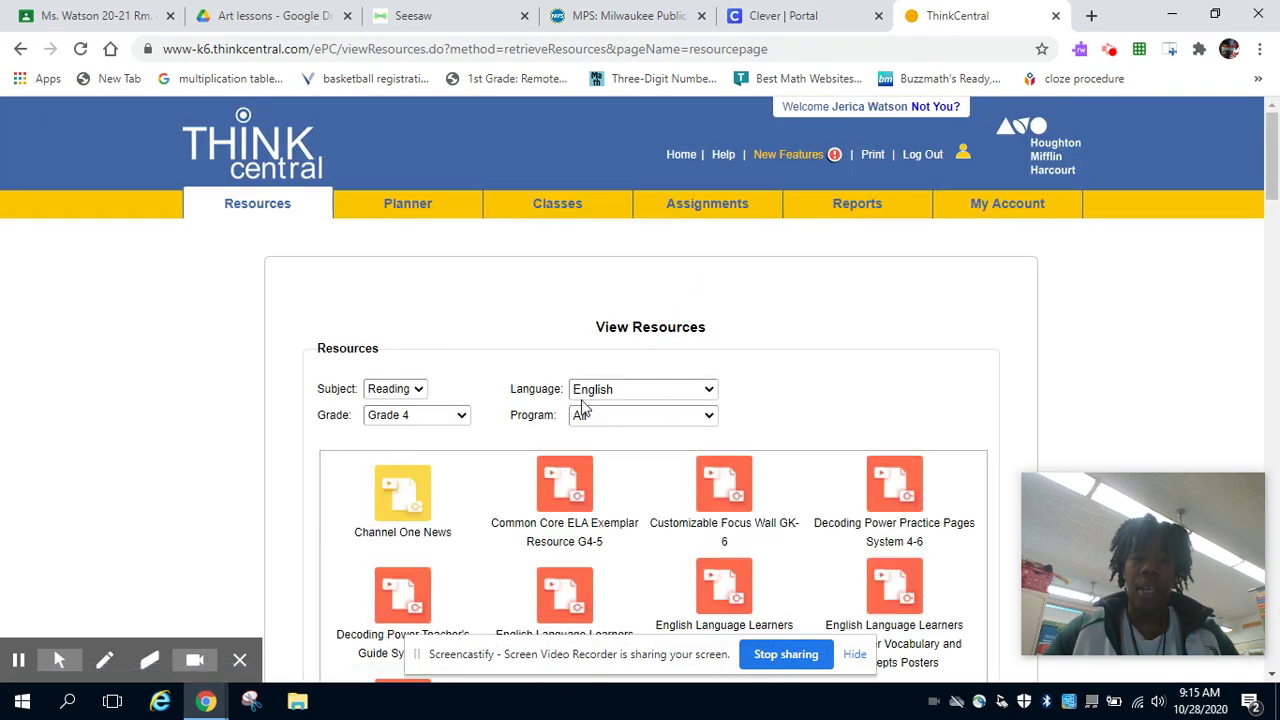
left_click(645, 418)
left_click(622, 465)
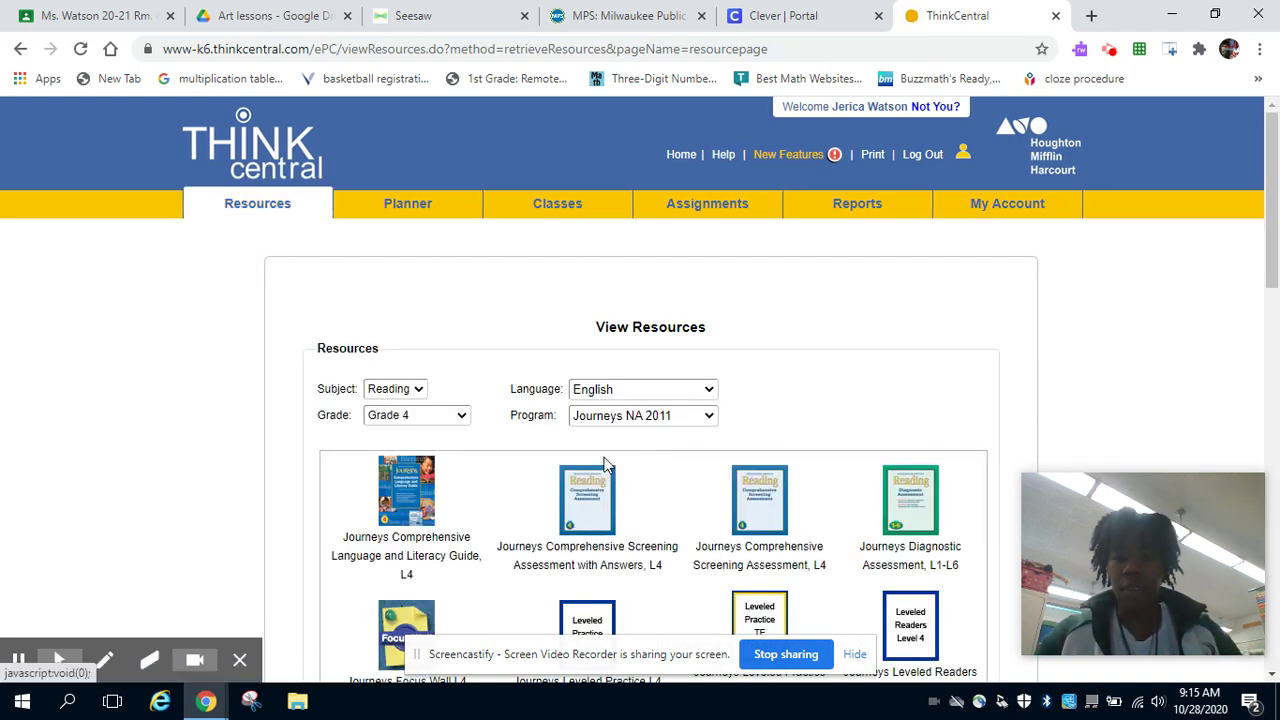
Step: Look through the Journeys resources and open the Journeys Leveled Practice L4 book
scroll(580, 414, "down", 3)
scroll(646, 400, "down", 6)
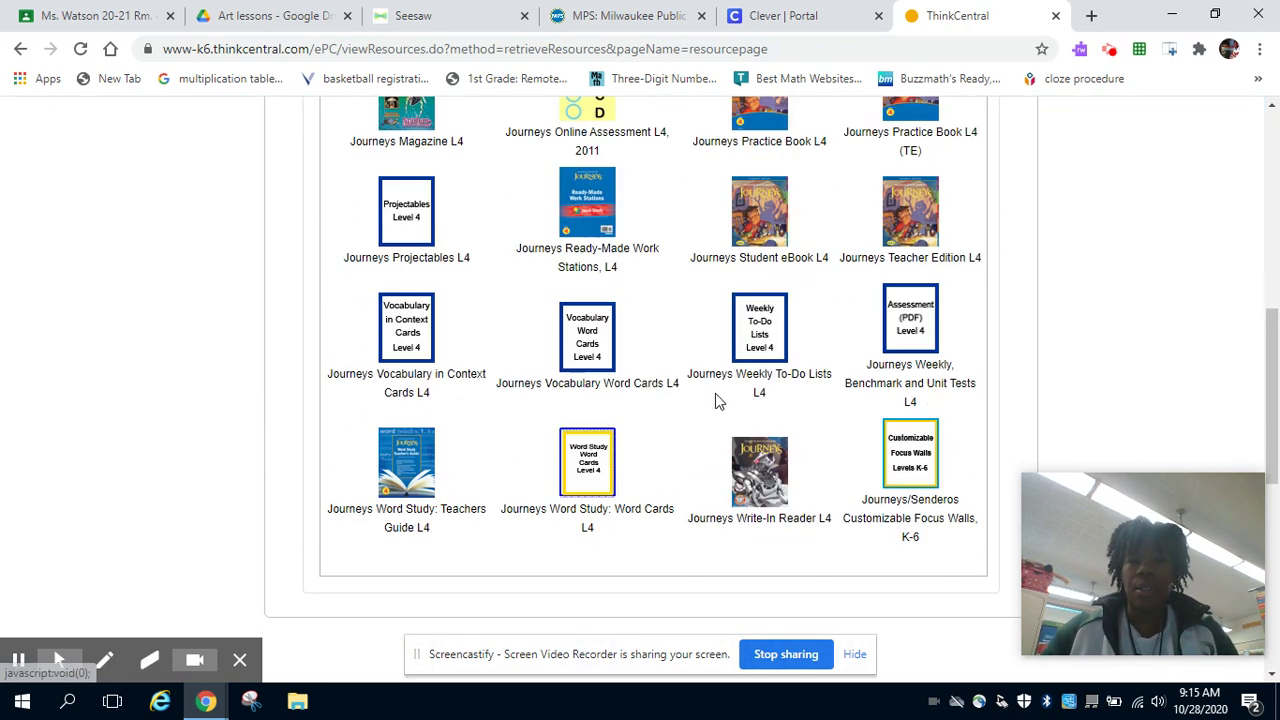
scroll(714, 383, "up", 1)
scroll(712, 381, "up", 5)
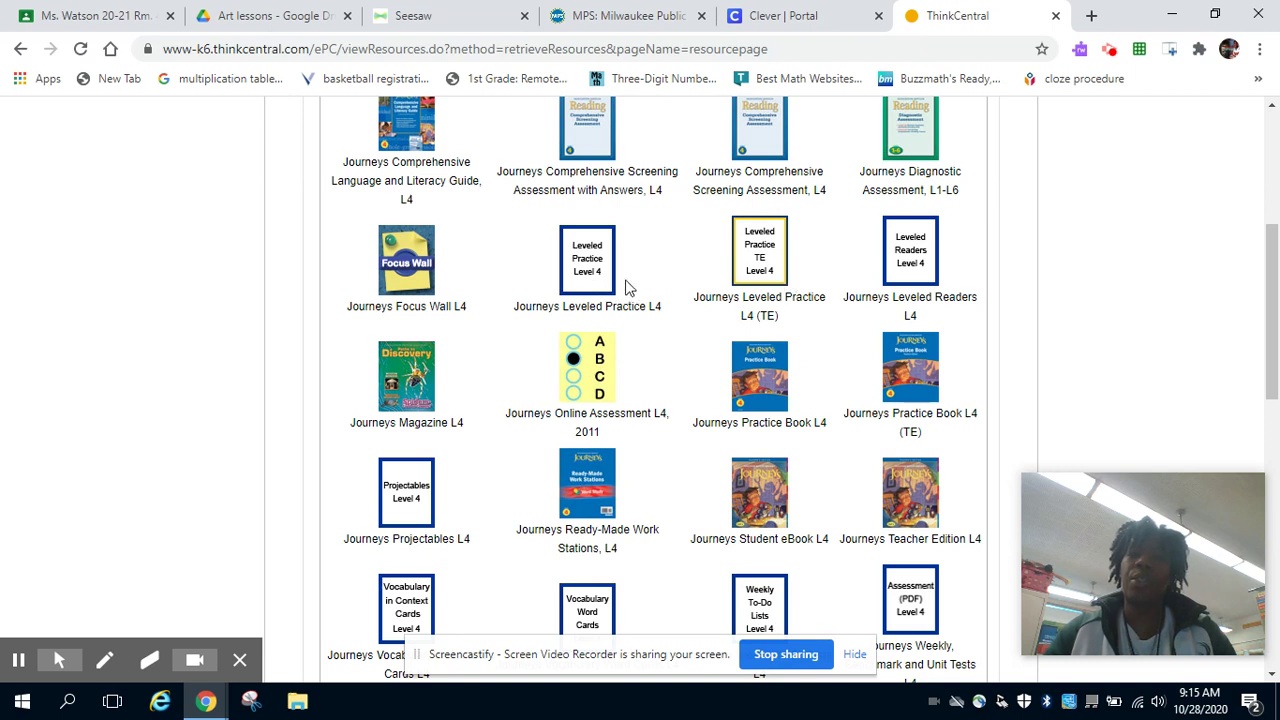
scroll(610, 290, "up", 1)
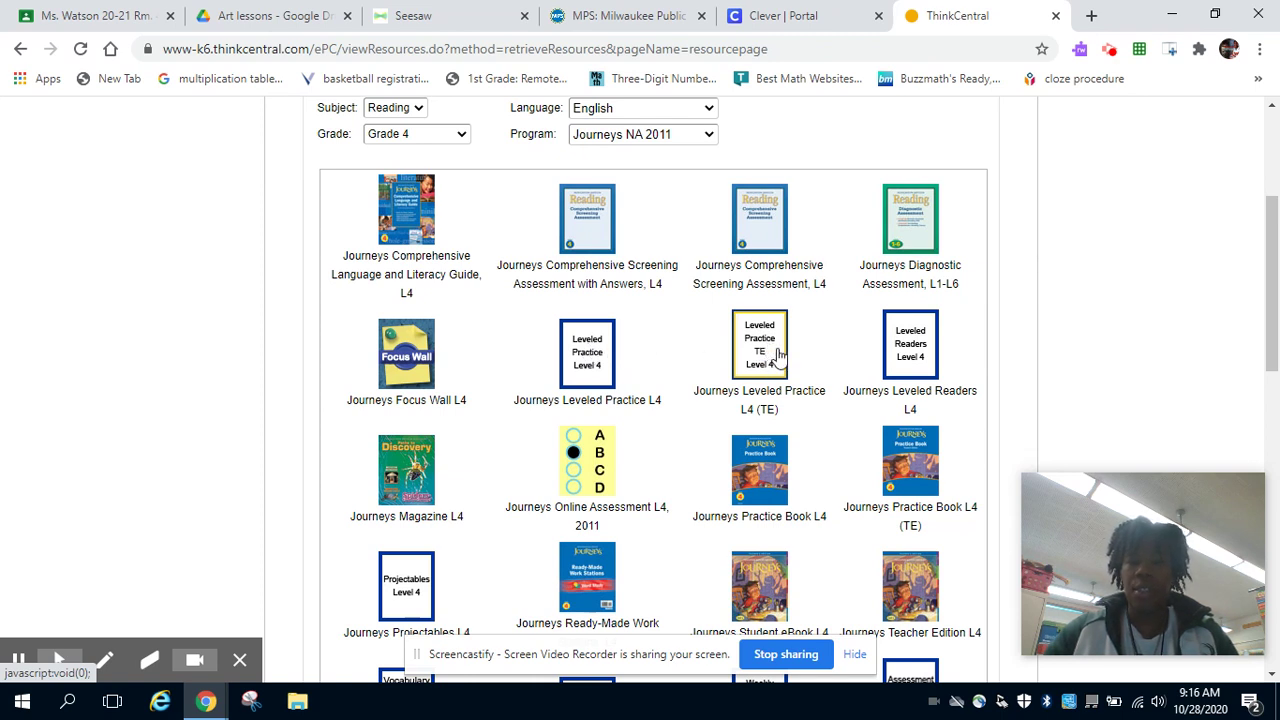
left_click(588, 355)
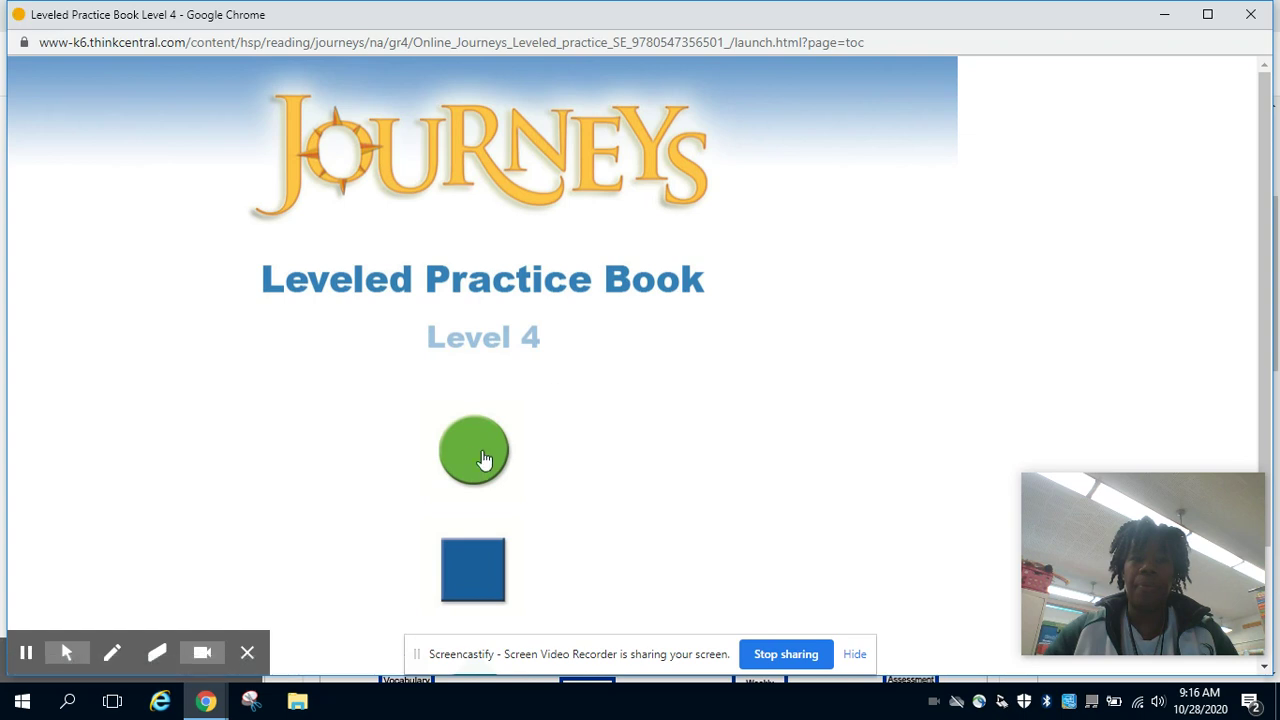
Step: Choose the green circle level of the practice book and open Lesson 1 in Unit 1
scroll(582, 383, "down", 1)
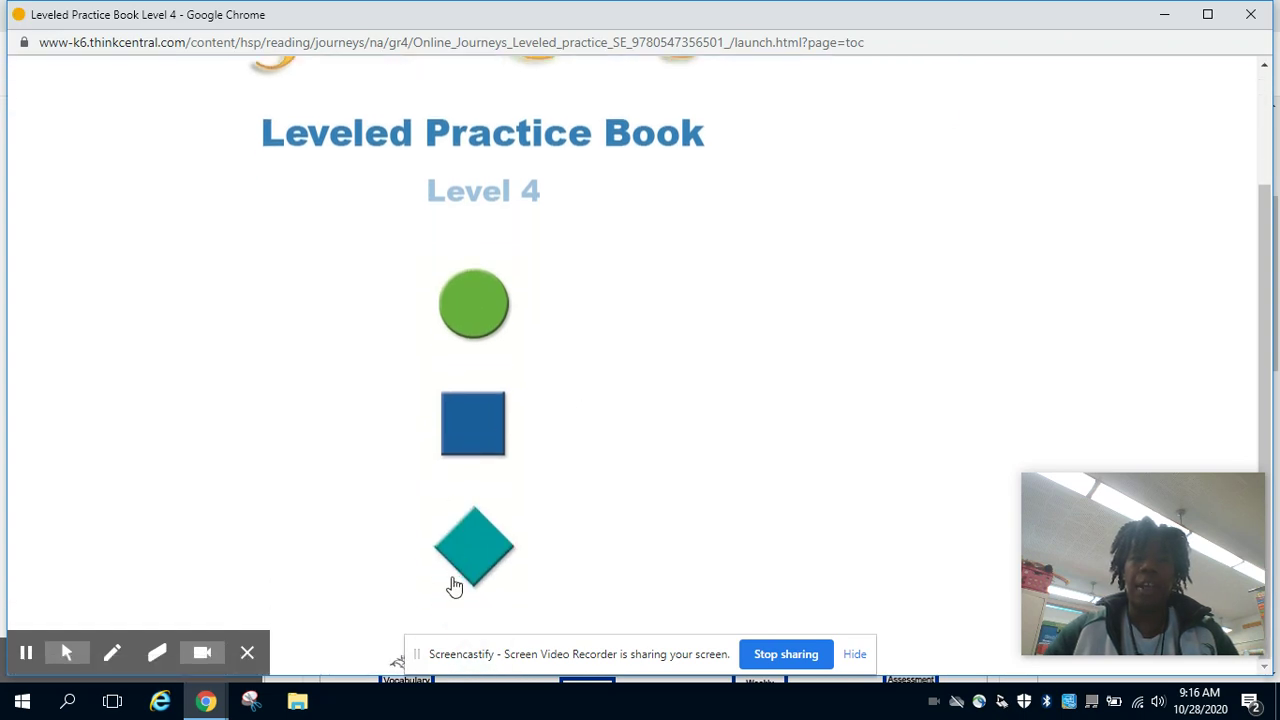
scroll(484, 537, "up", 1)
left_click(486, 417)
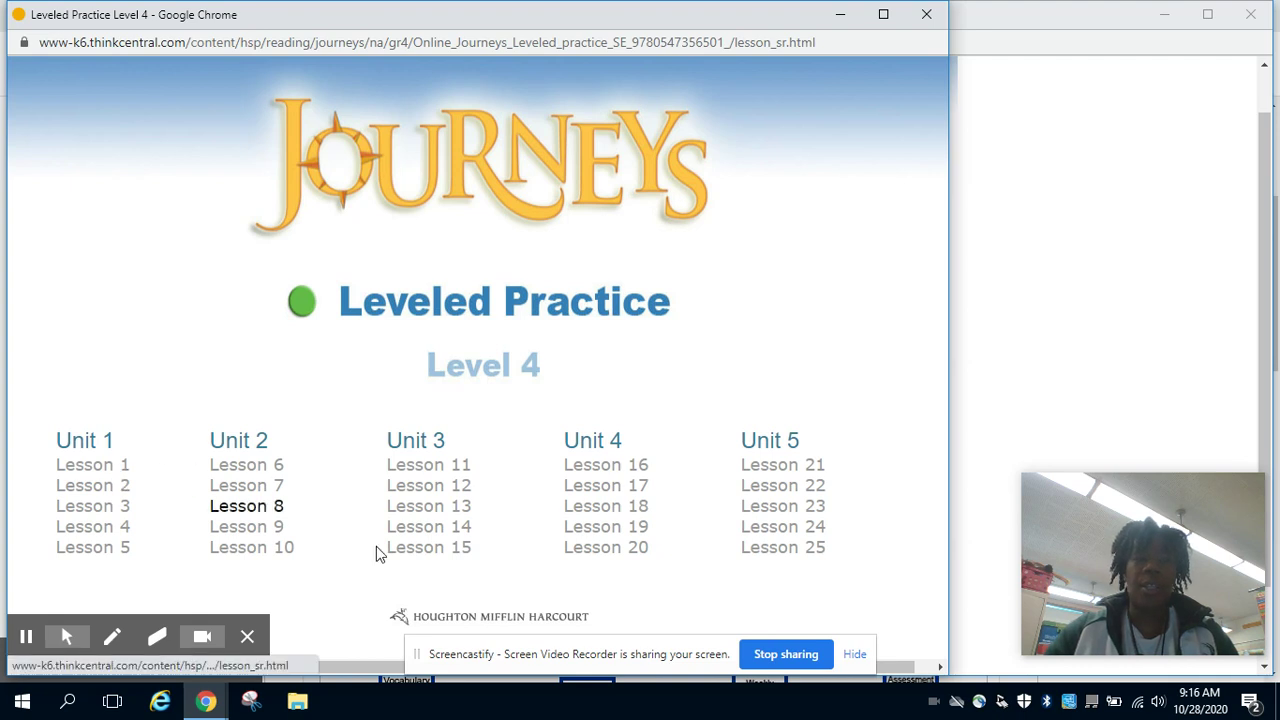
left_click(110, 468)
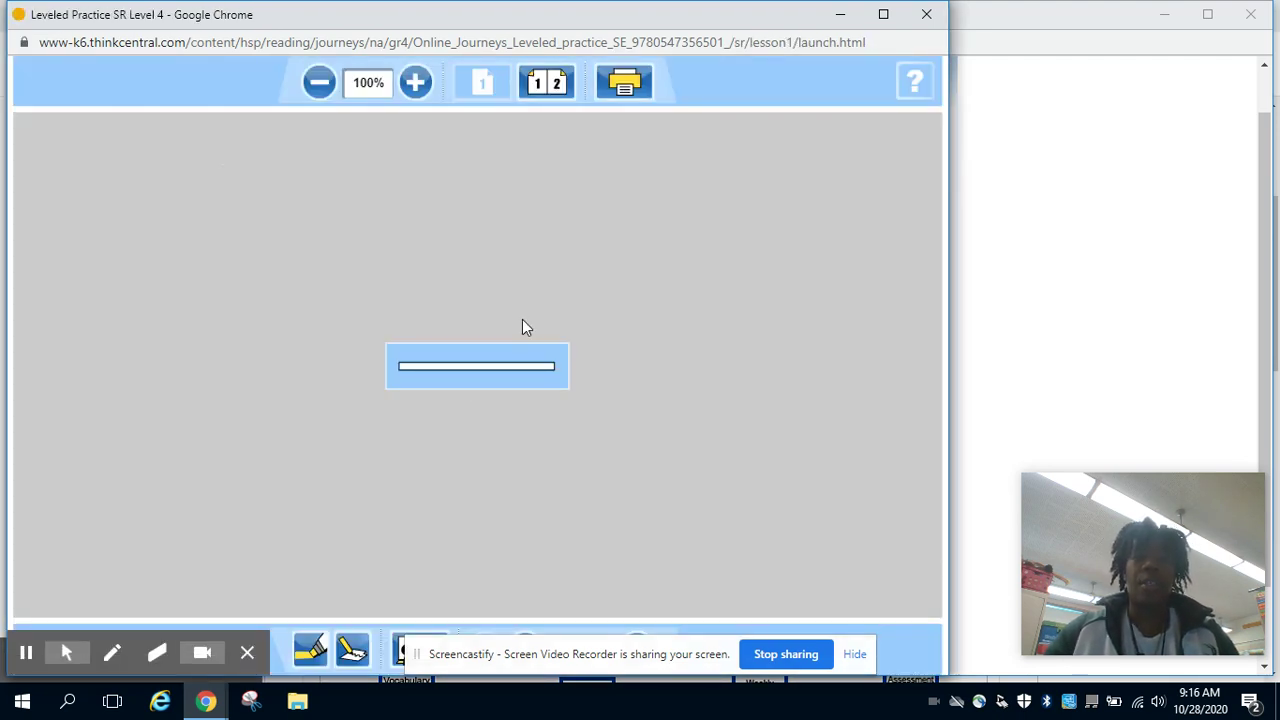
Step: Page through the Lesson 1 practice book to page 19, the worksheet on the prefixes re-, un-, dis-
left_click(855, 655)
left_click(648, 651)
left_click(650, 653)
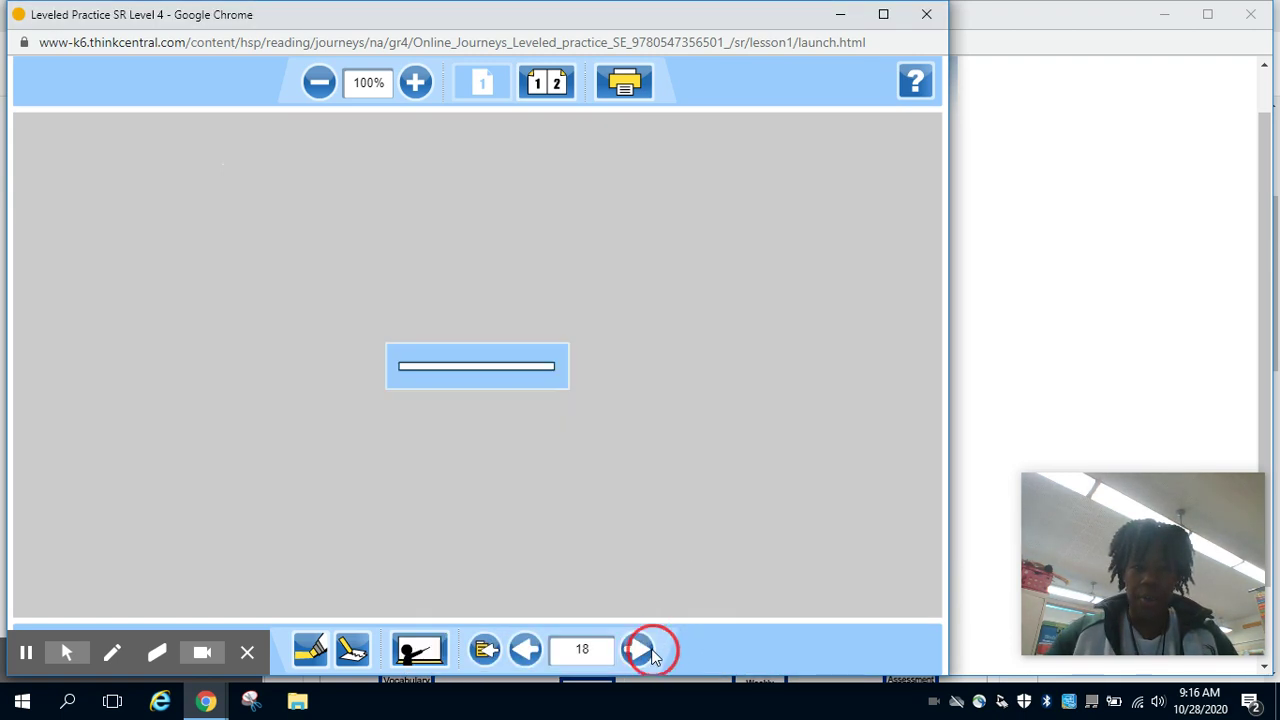
left_click(651, 652)
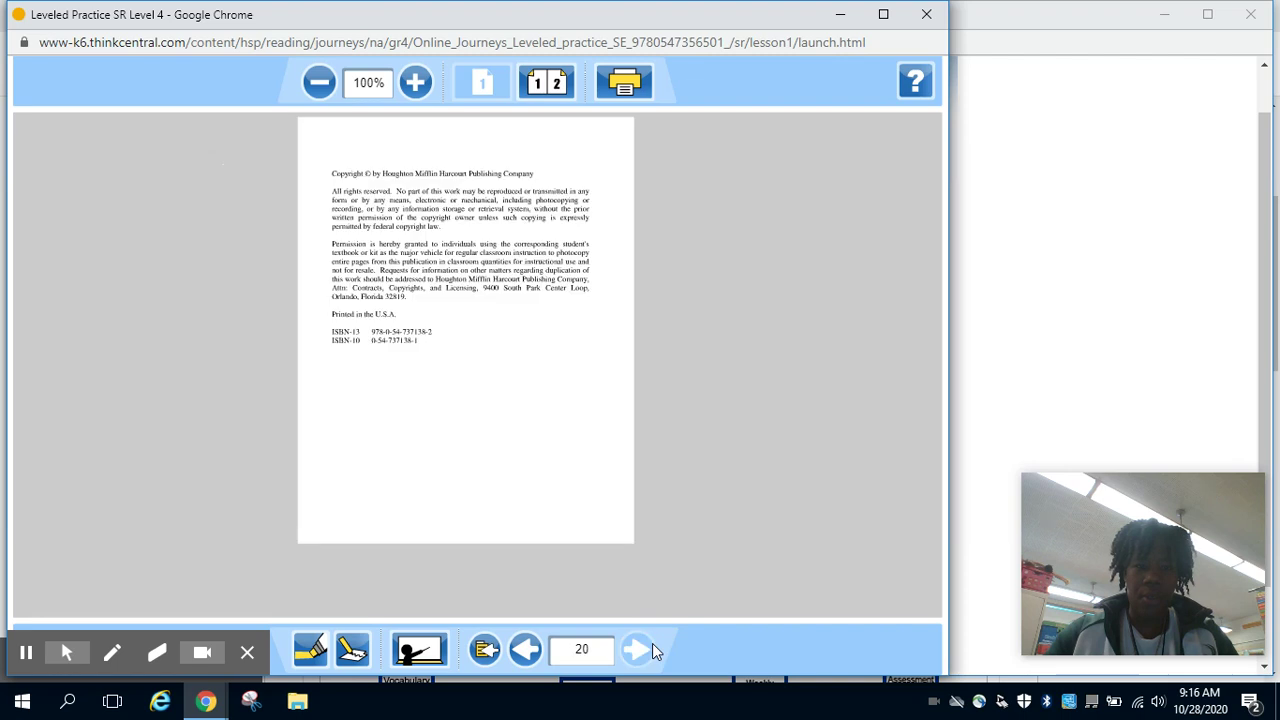
left_click(652, 644)
left_click(534, 650)
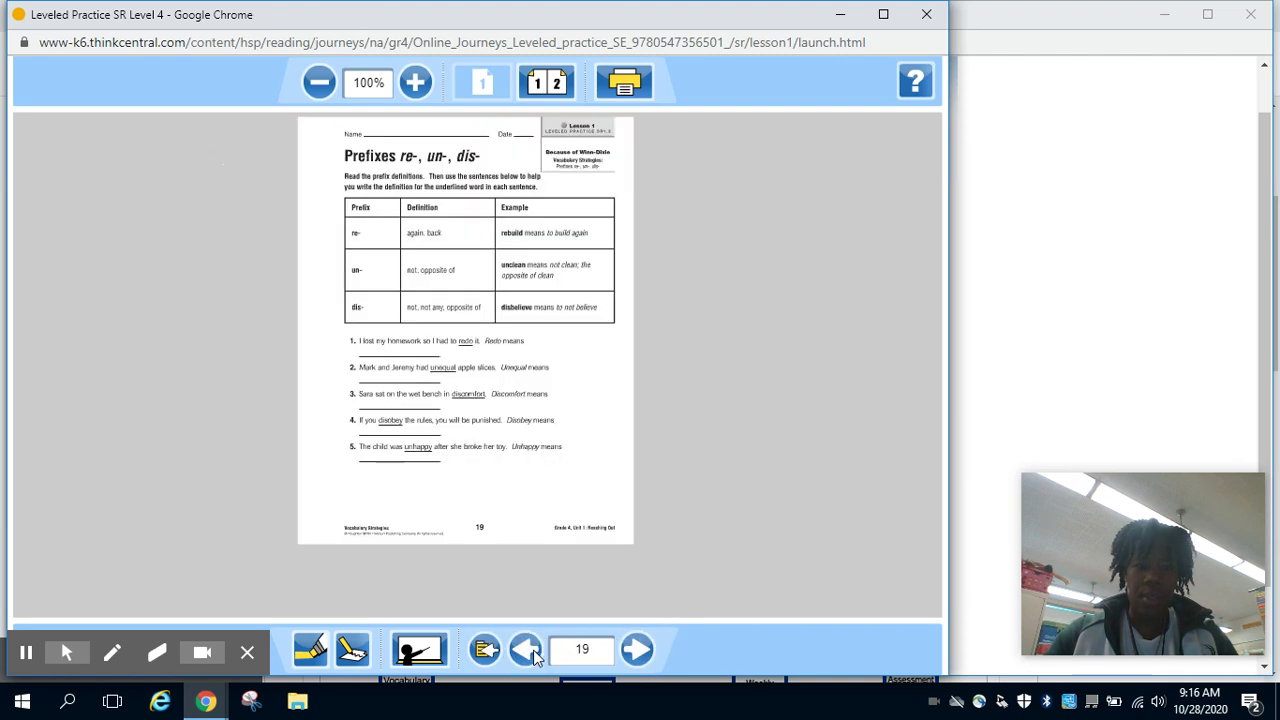
Step: Maximize the worksheet window with the page zoomed to 125%, and open the Snipping Tool
left_click(881, 13)
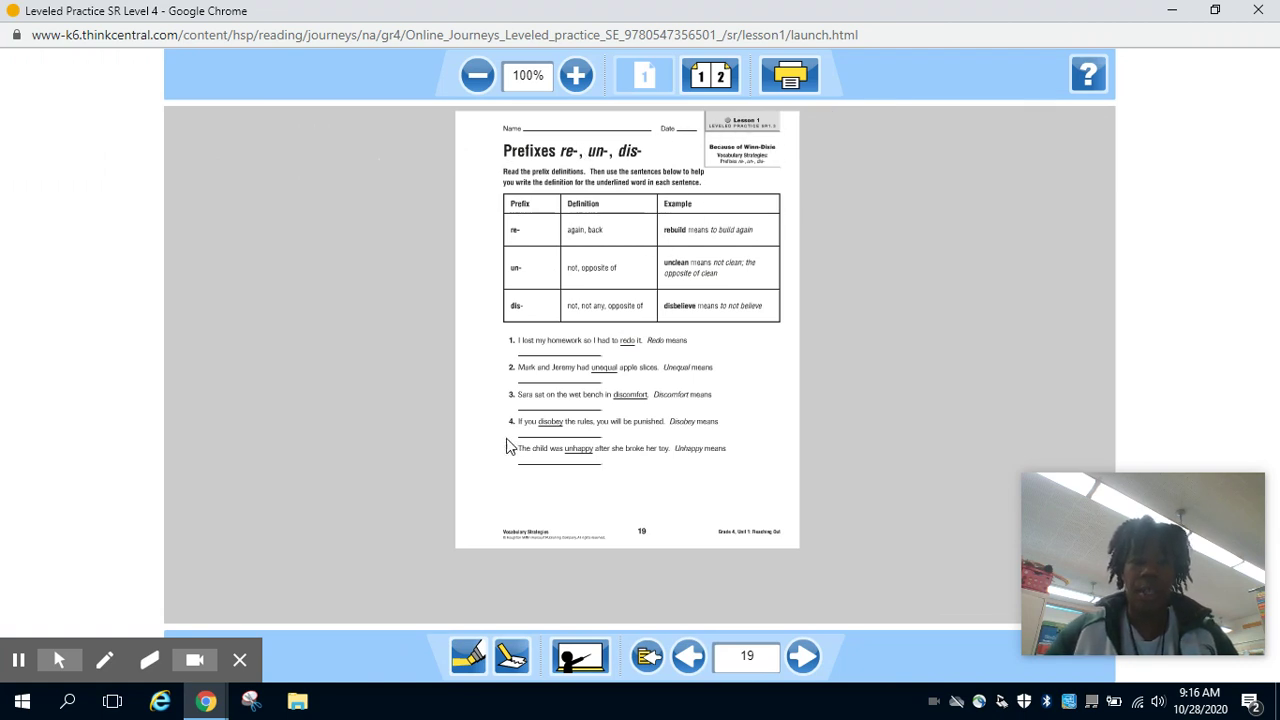
left_click(576, 76)
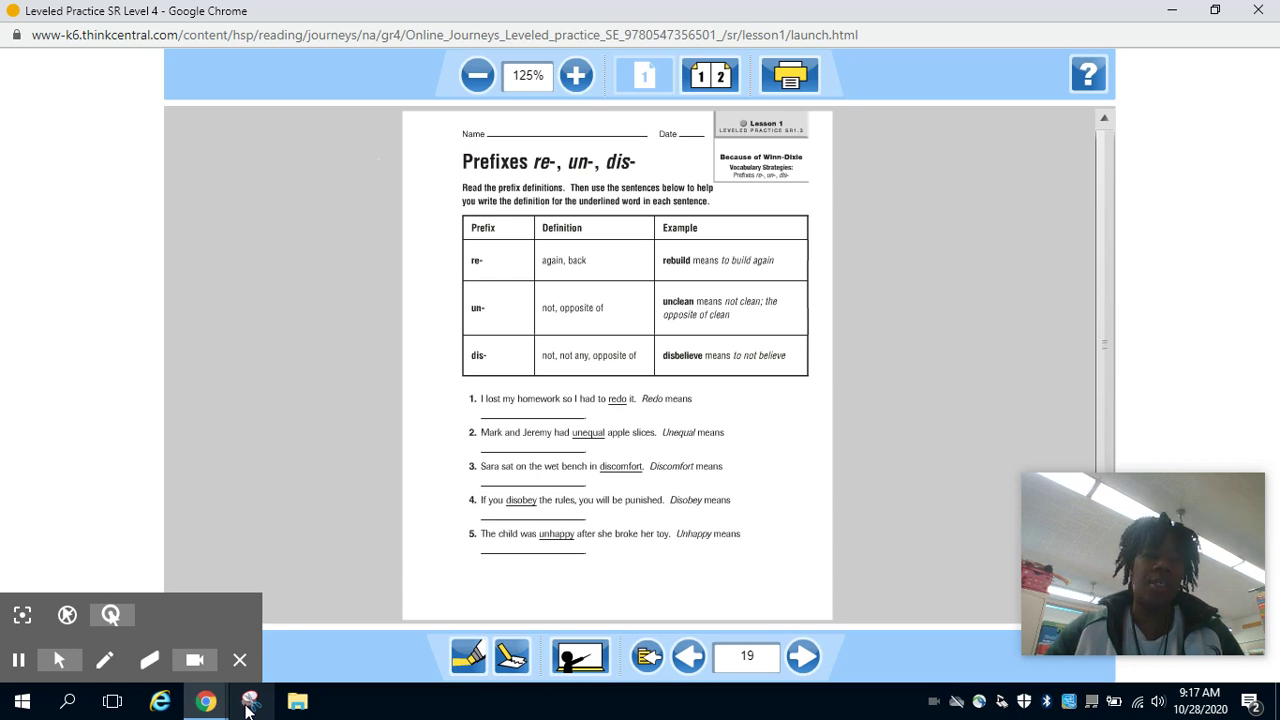
left_click(249, 704)
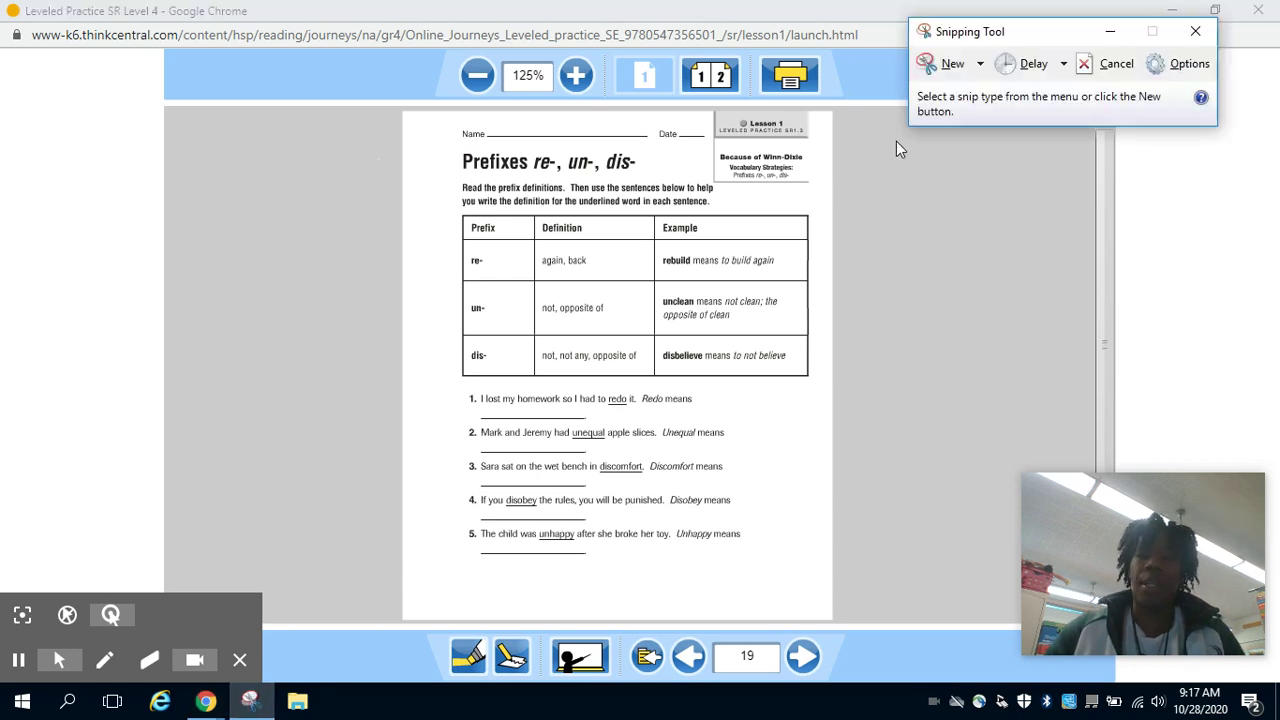
left_click(952, 60)
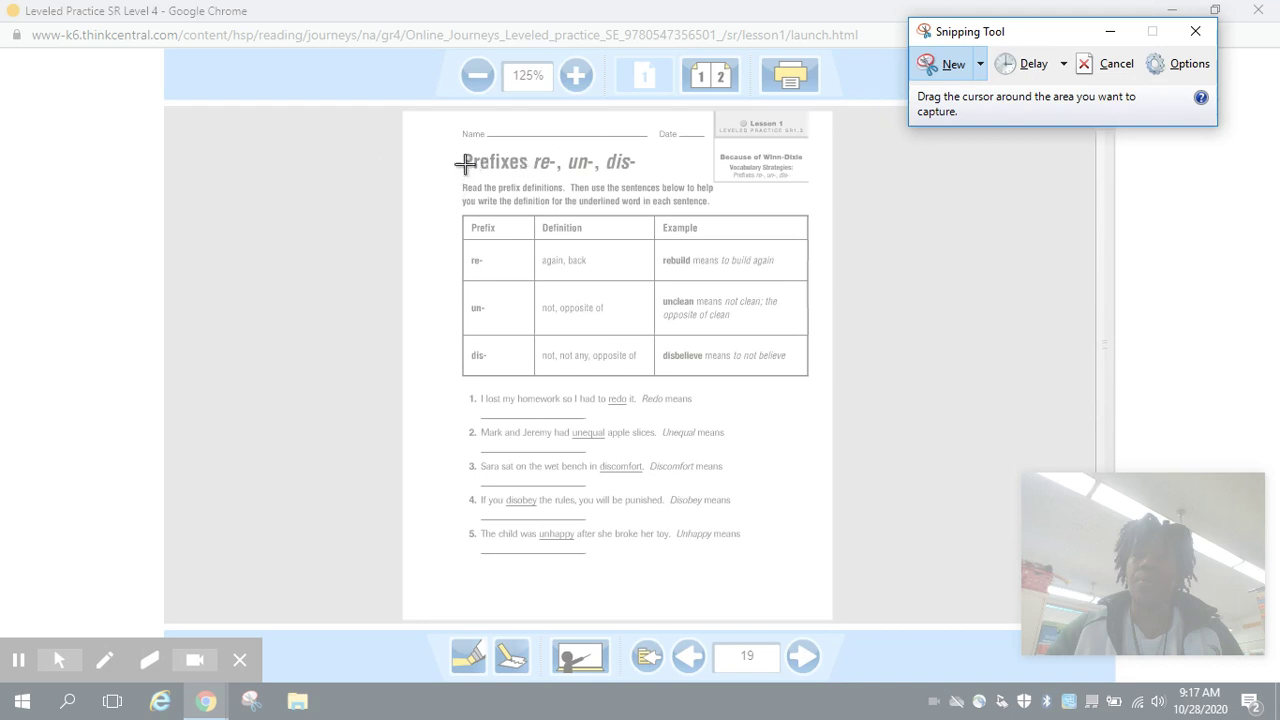
left_click_drag(464, 143, 578, 212)
left_click(741, 14)
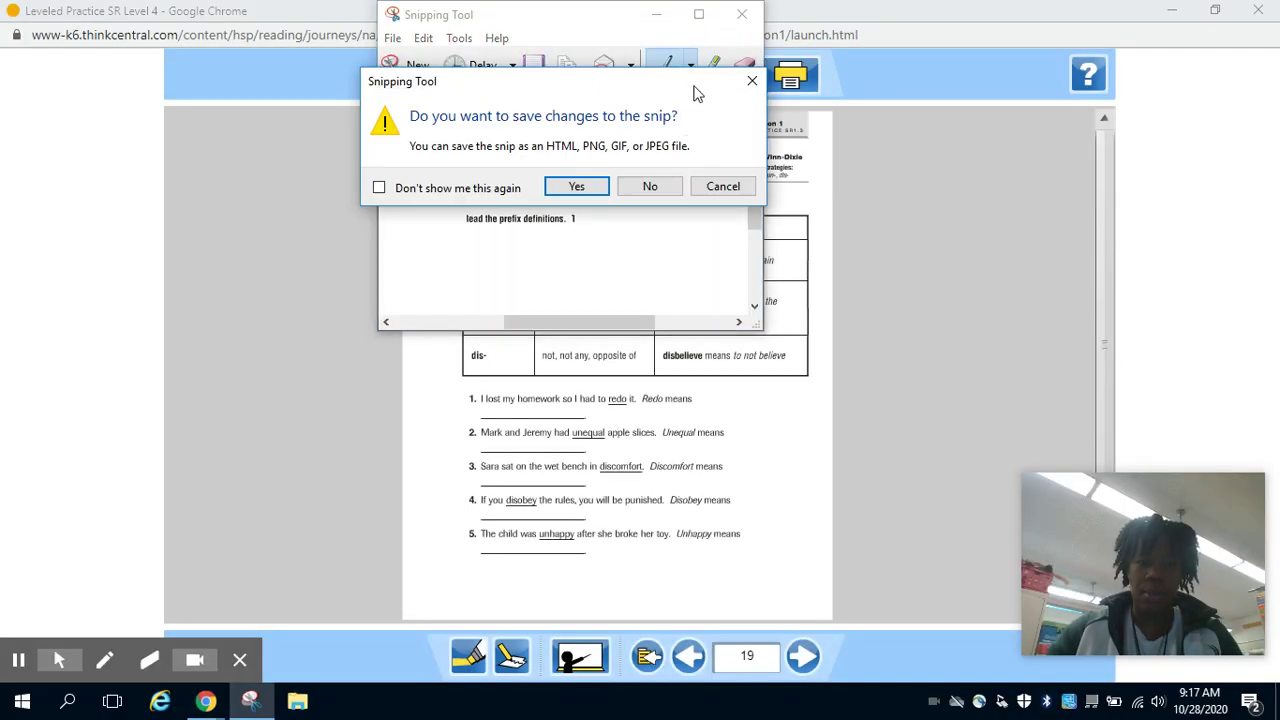
left_click(649, 187)
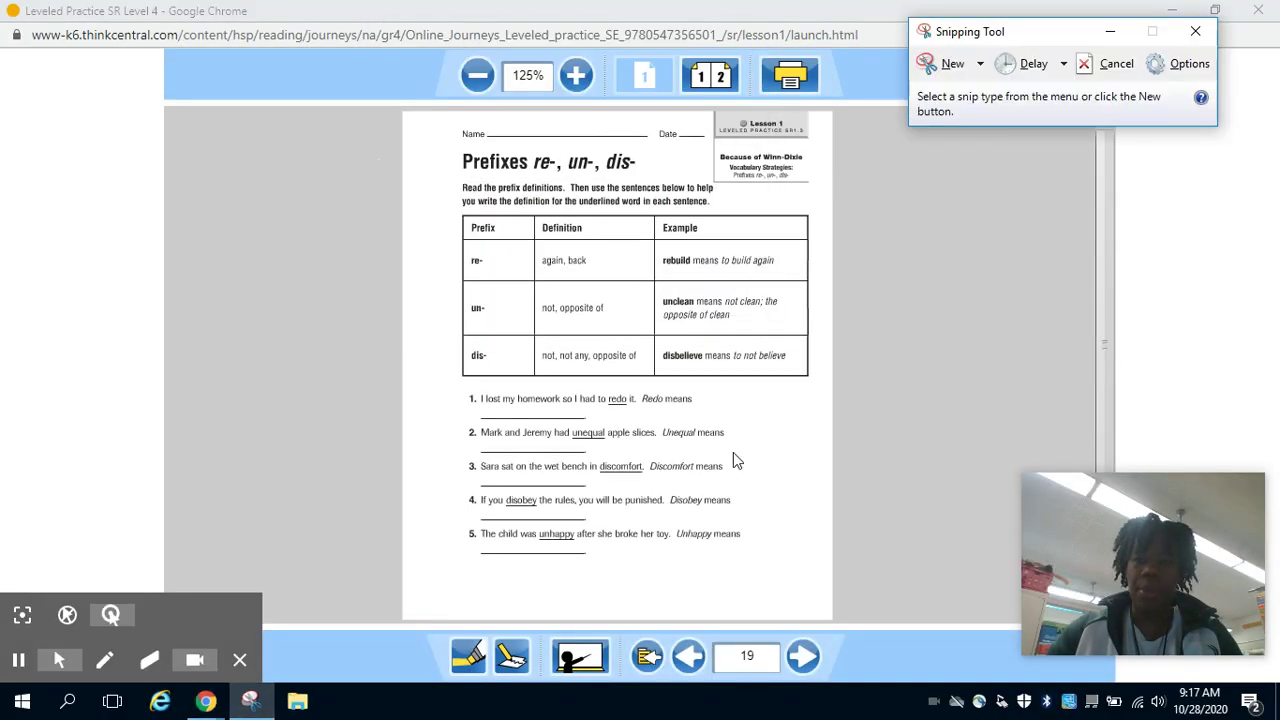
Step: Capture a new snip of the worksheet from the Prefixes heading down to the end of the definition table
left_click(950, 66)
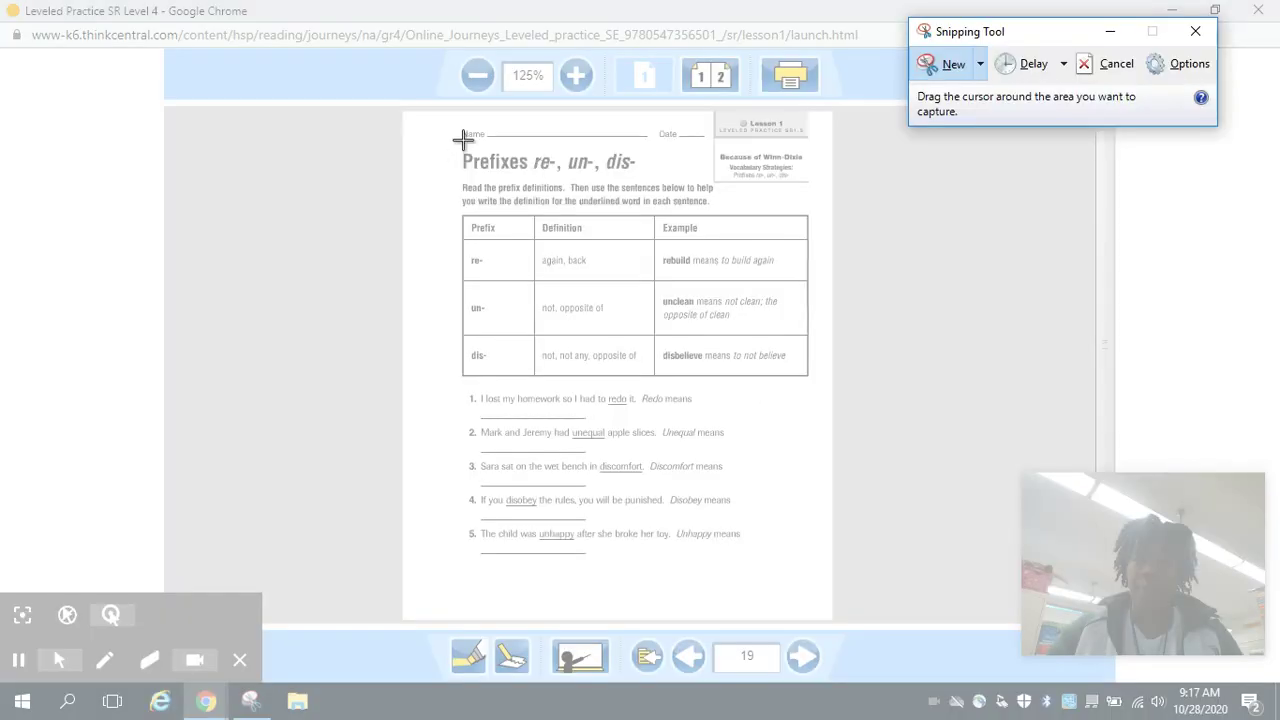
left_click_drag(454, 148, 822, 386)
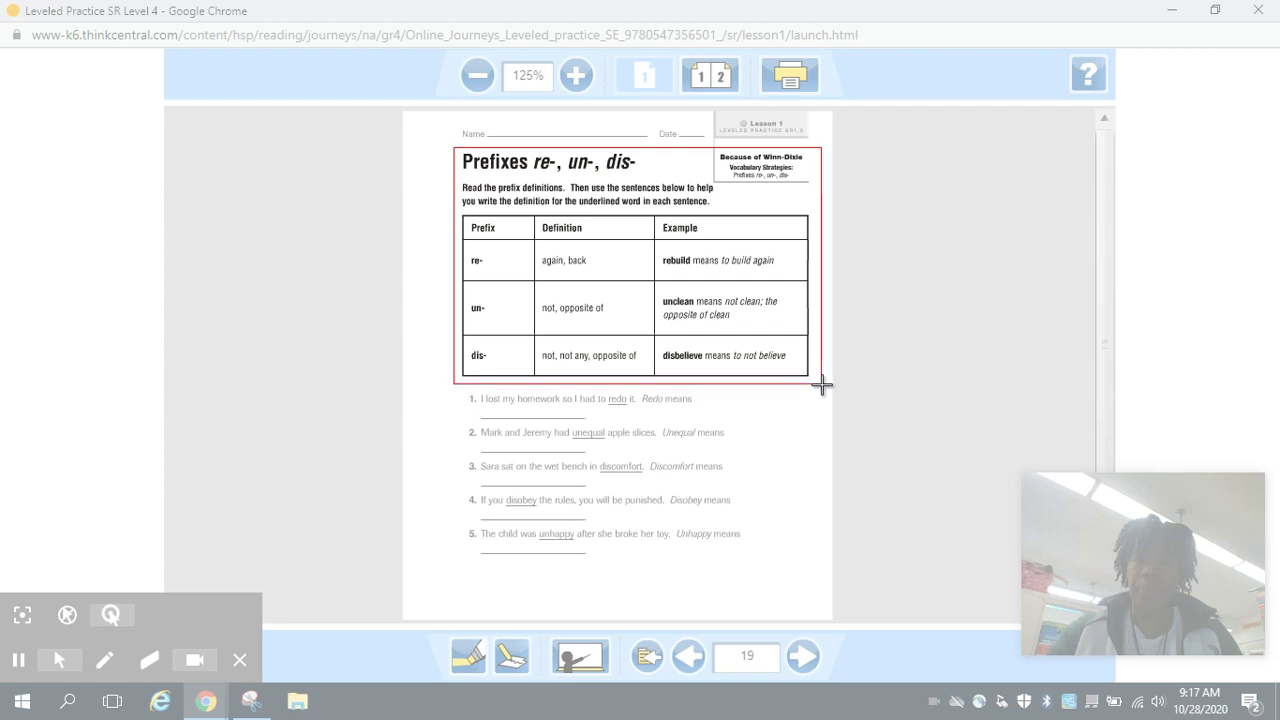
left_click_drag(821, 385, 821, 385)
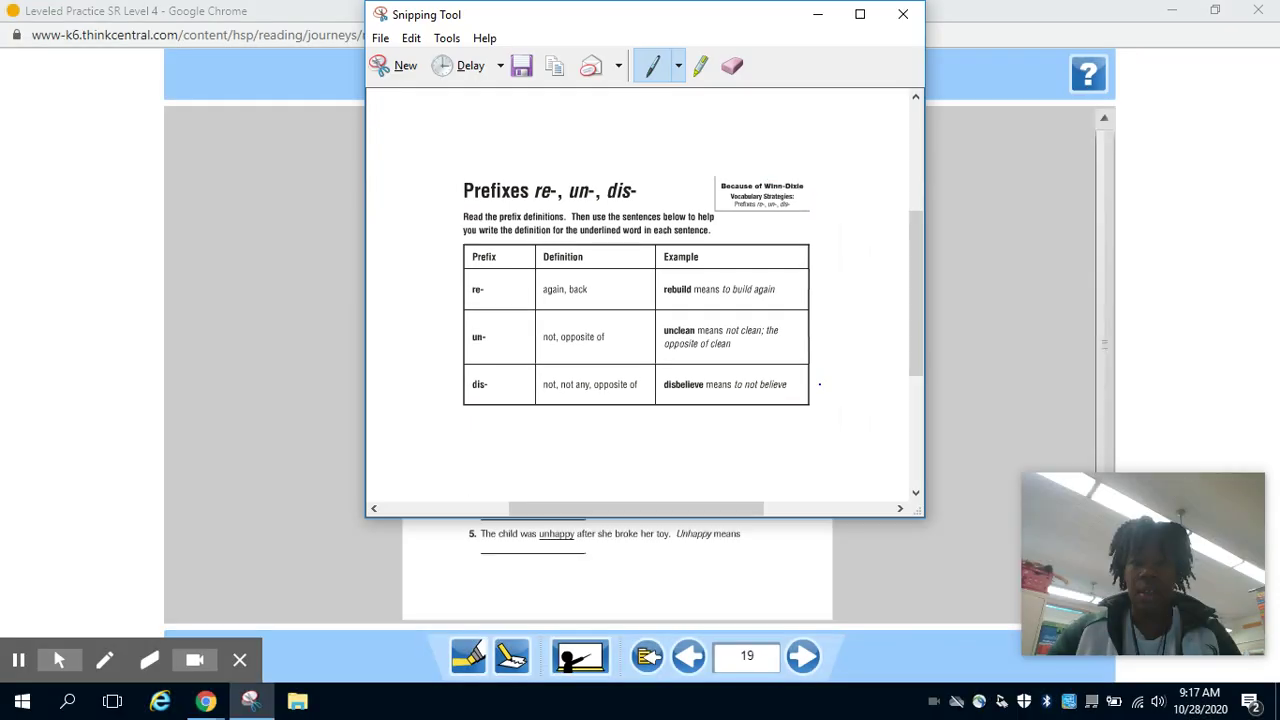
Step: Save the snip to the Desktop as a JPEG file named example
left_click(380, 38)
left_click(410, 88)
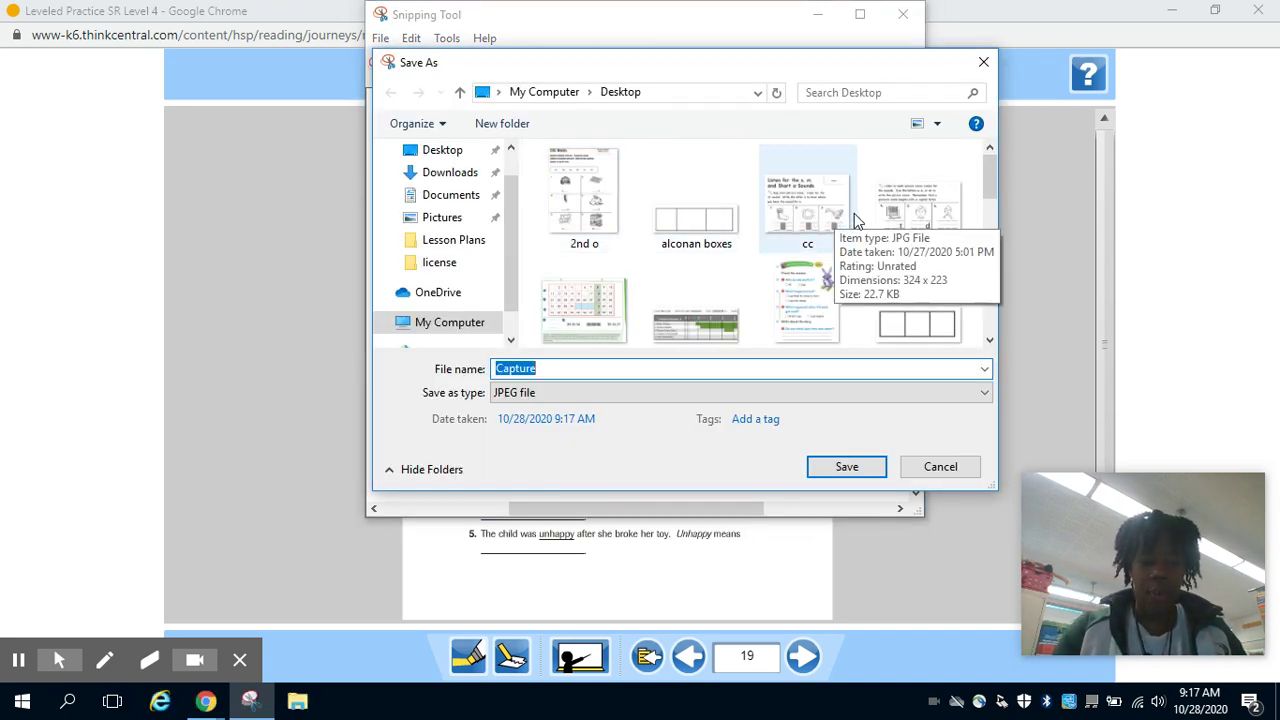
type("example")
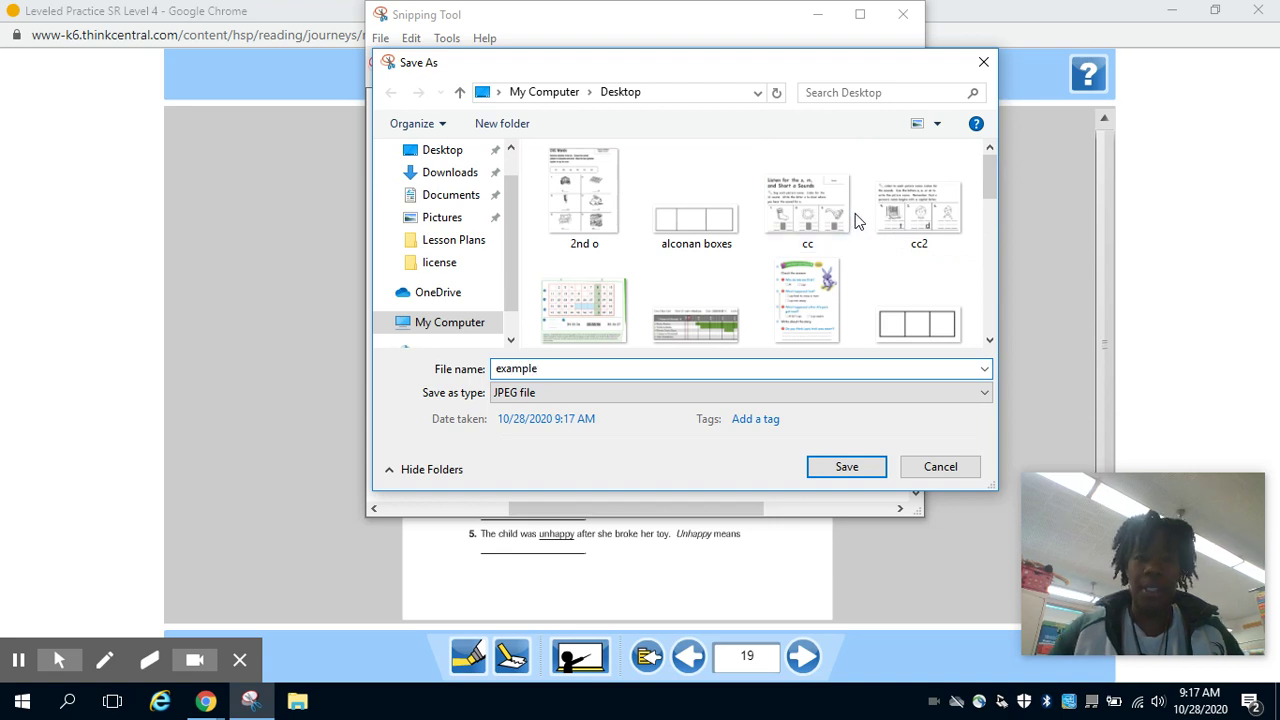
left_click(842, 470)
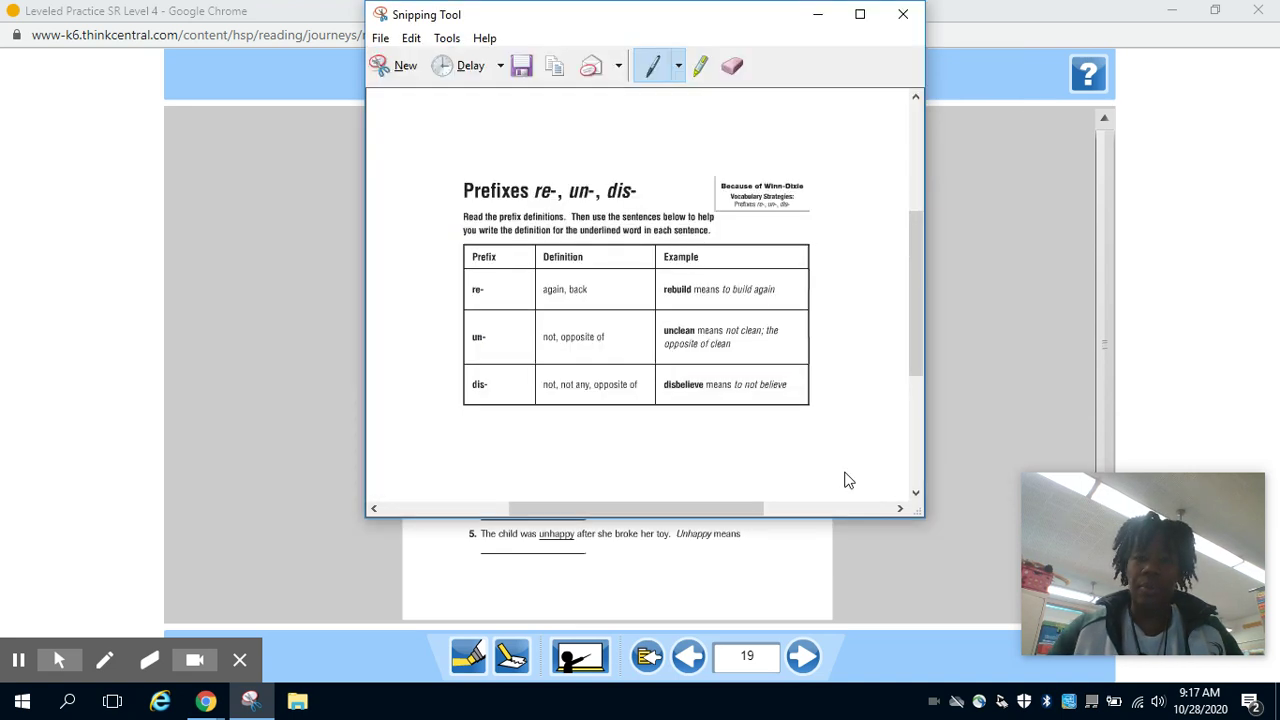
Step: Close the finished snip, reopen the Snipping Tool and capture only the five numbered sentences below the prefix table
left_click(887, 14)
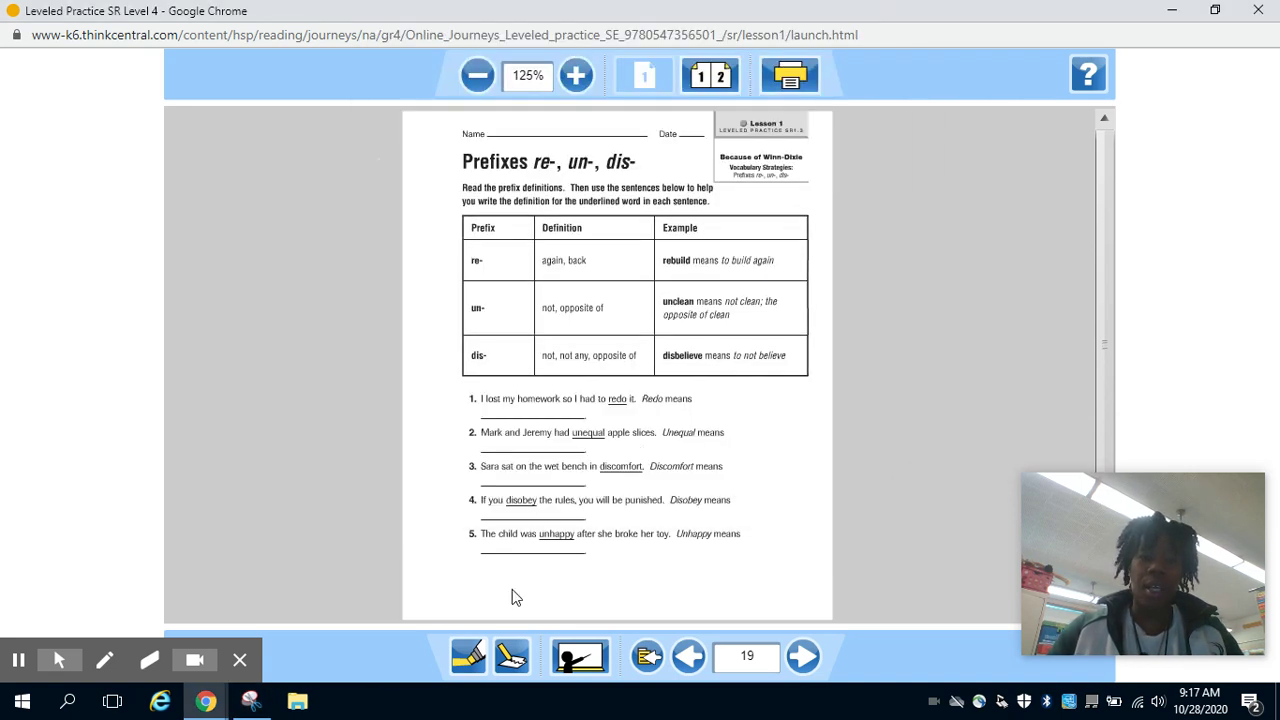
left_click(252, 702)
left_click(940, 64)
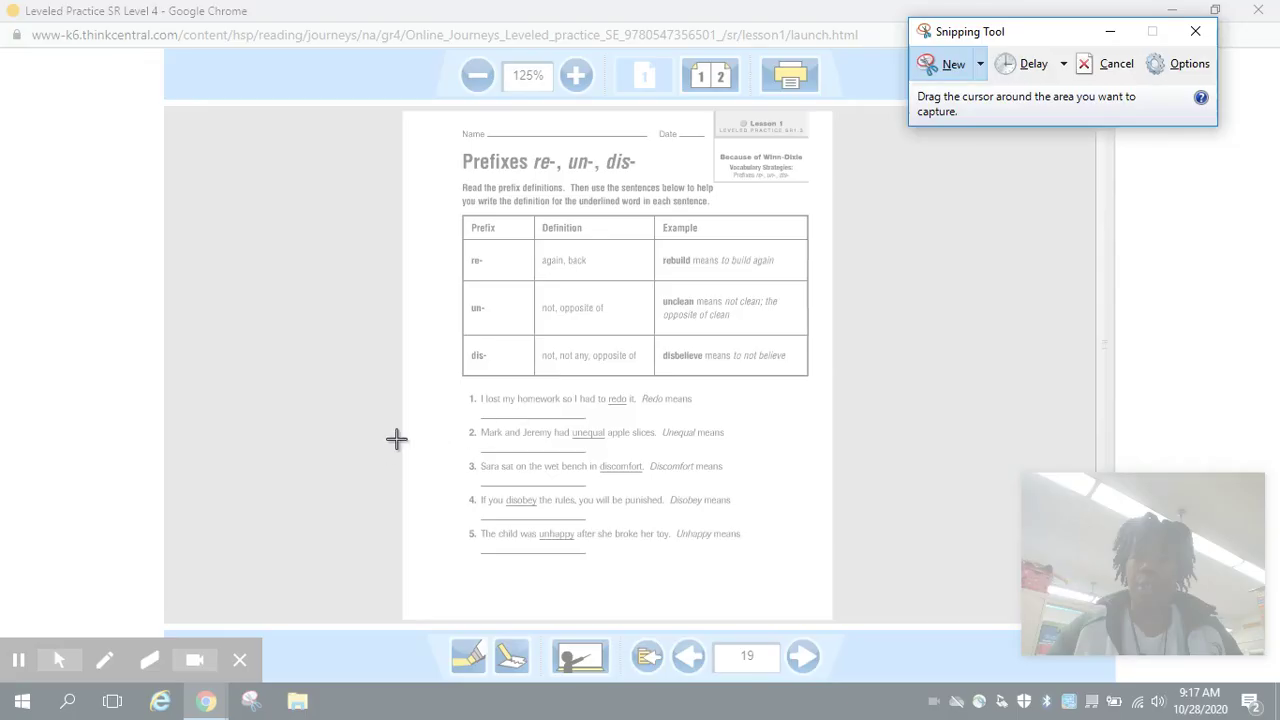
left_click_drag(456, 383, 773, 561)
Step: Save the sentence snip to the Desktop as a JPEG file named response, and close the Snipping Tool
left_click(384, 246)
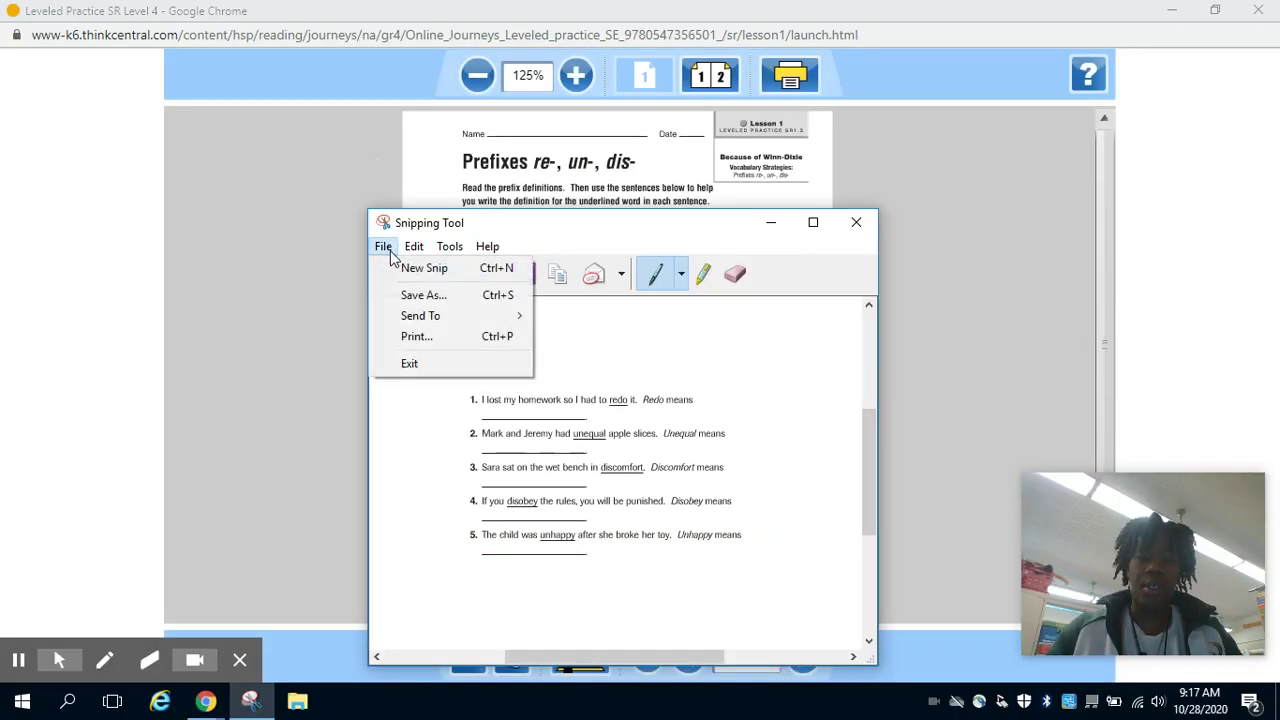
left_click(419, 296)
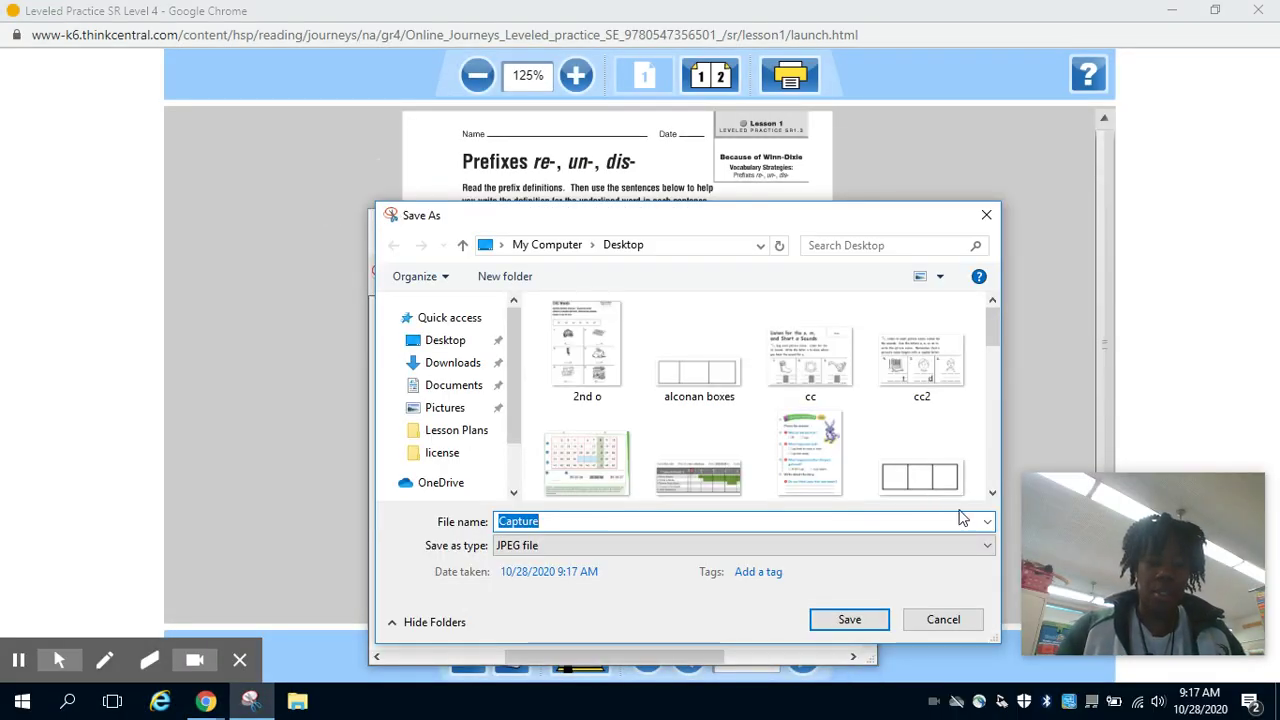
type("r")
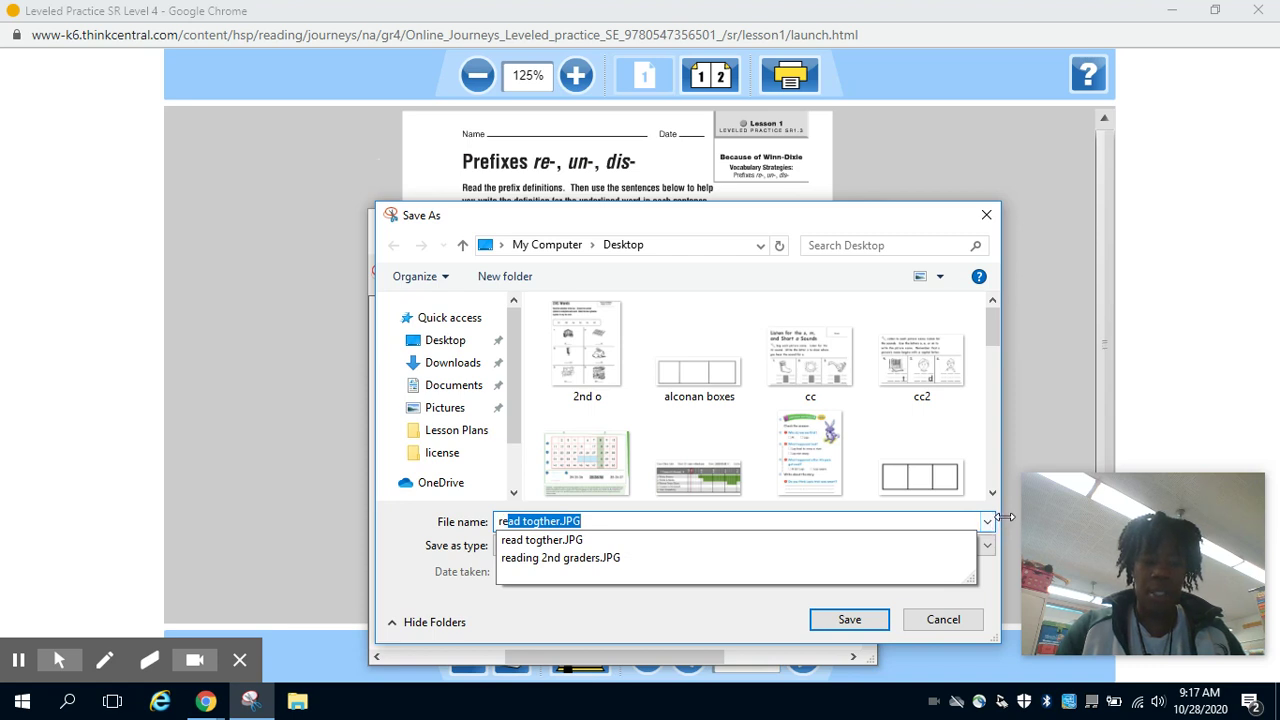
type("esponse")
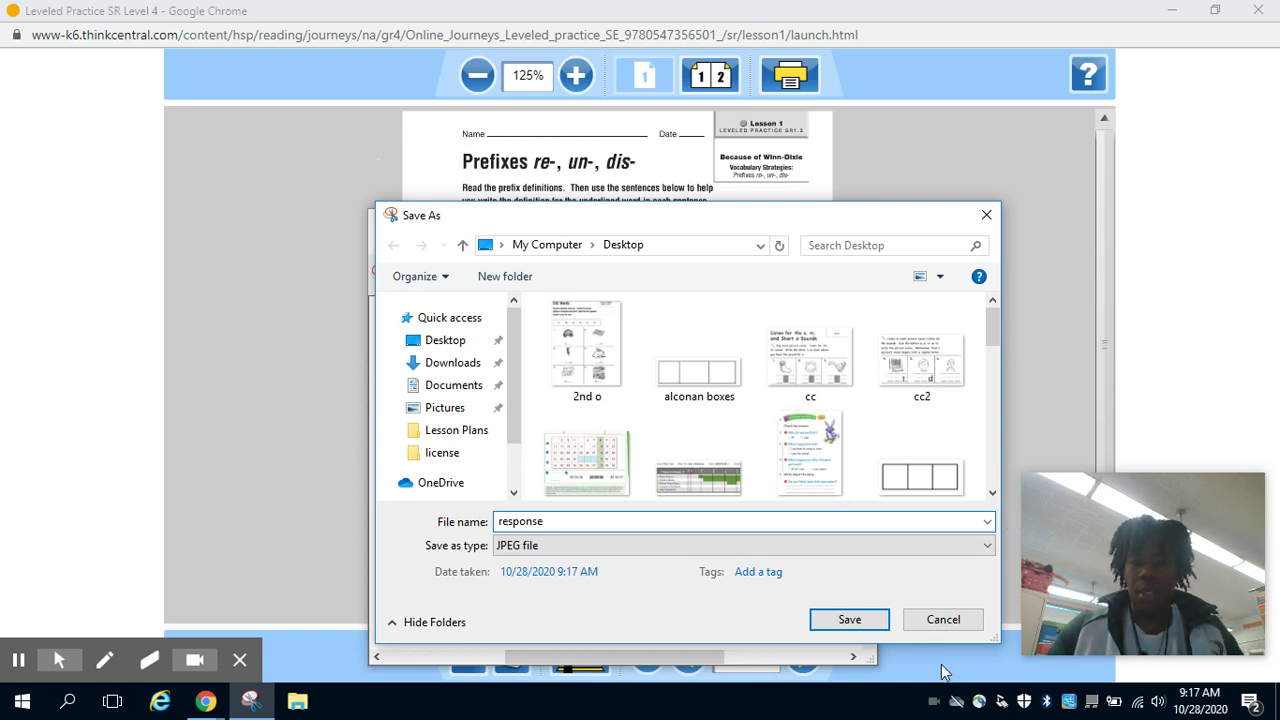
left_click(858, 628)
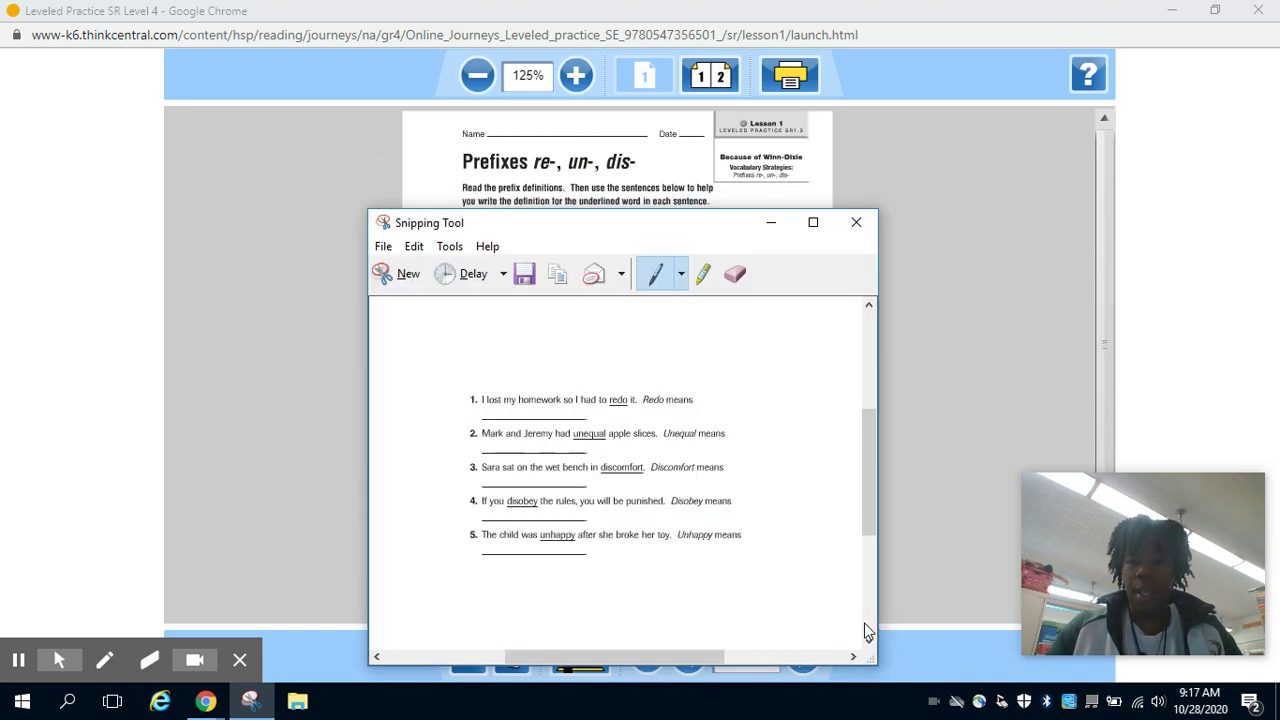
left_click(856, 223)
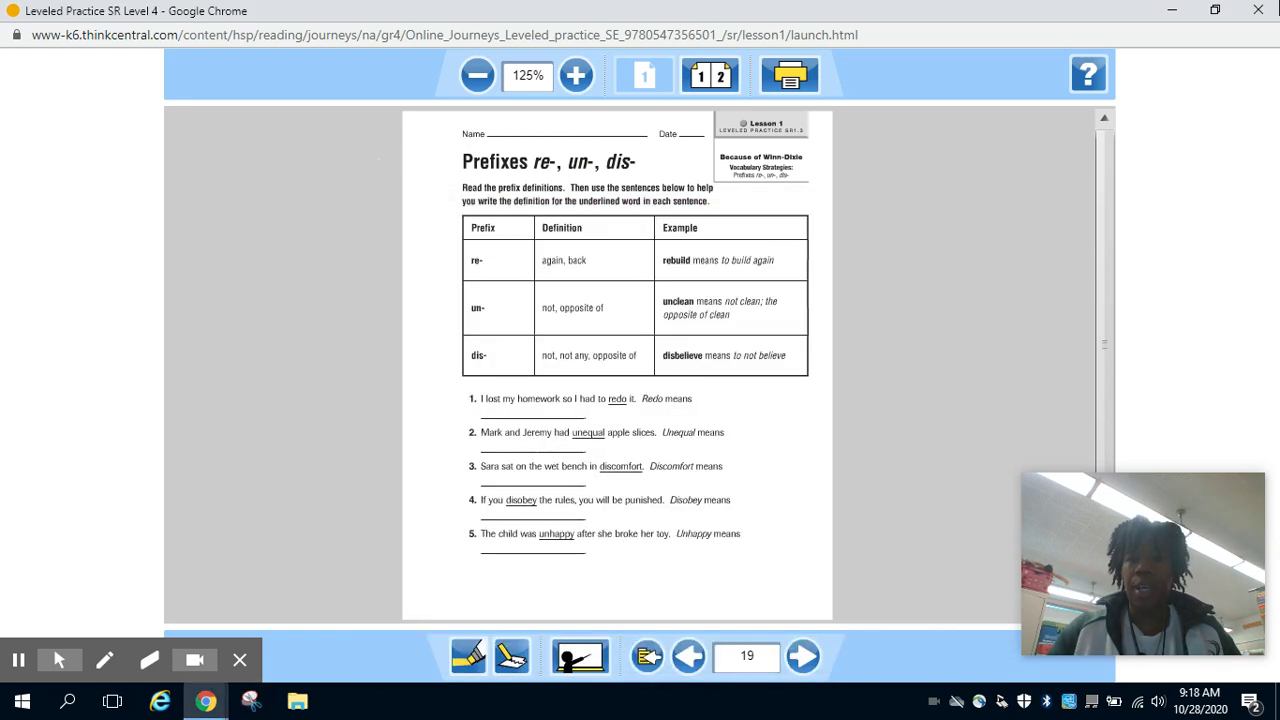
Step: Close the worksheet's pop-up windows and switch to the Seesaw Activity Library
left_click(1257, 11)
left_click(1244, 14)
left_click(1246, 14)
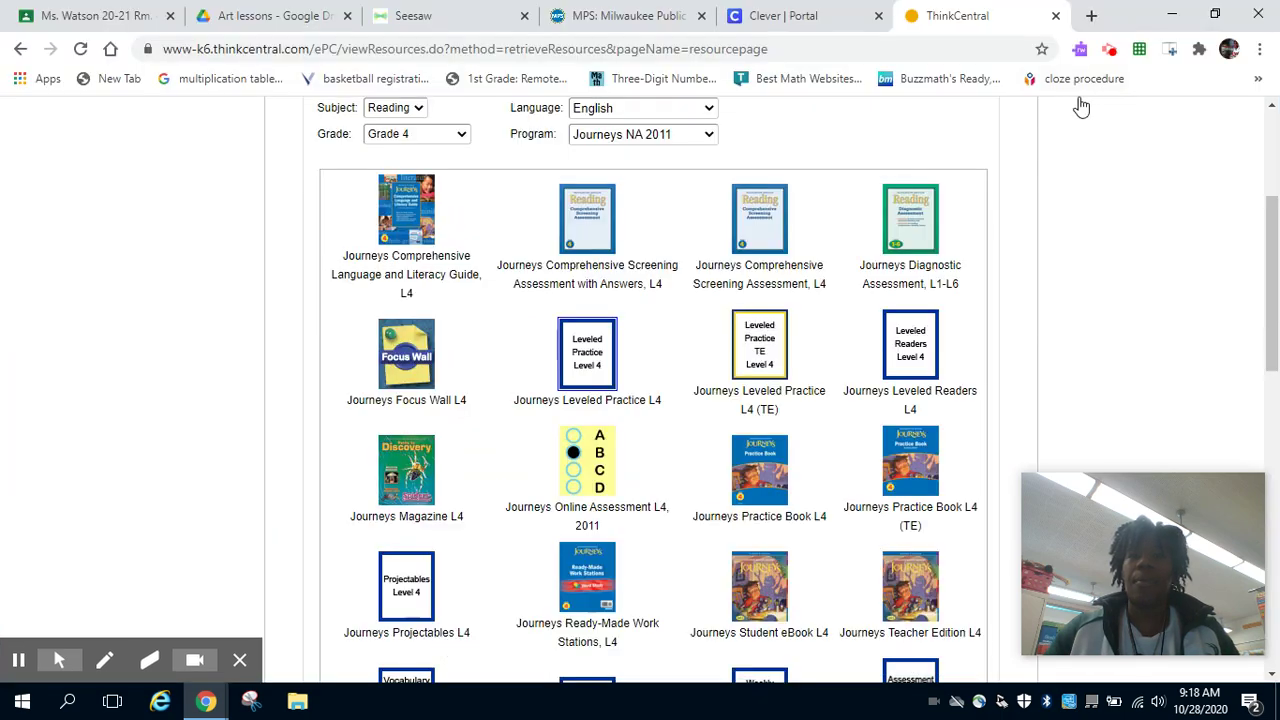
left_click(447, 13)
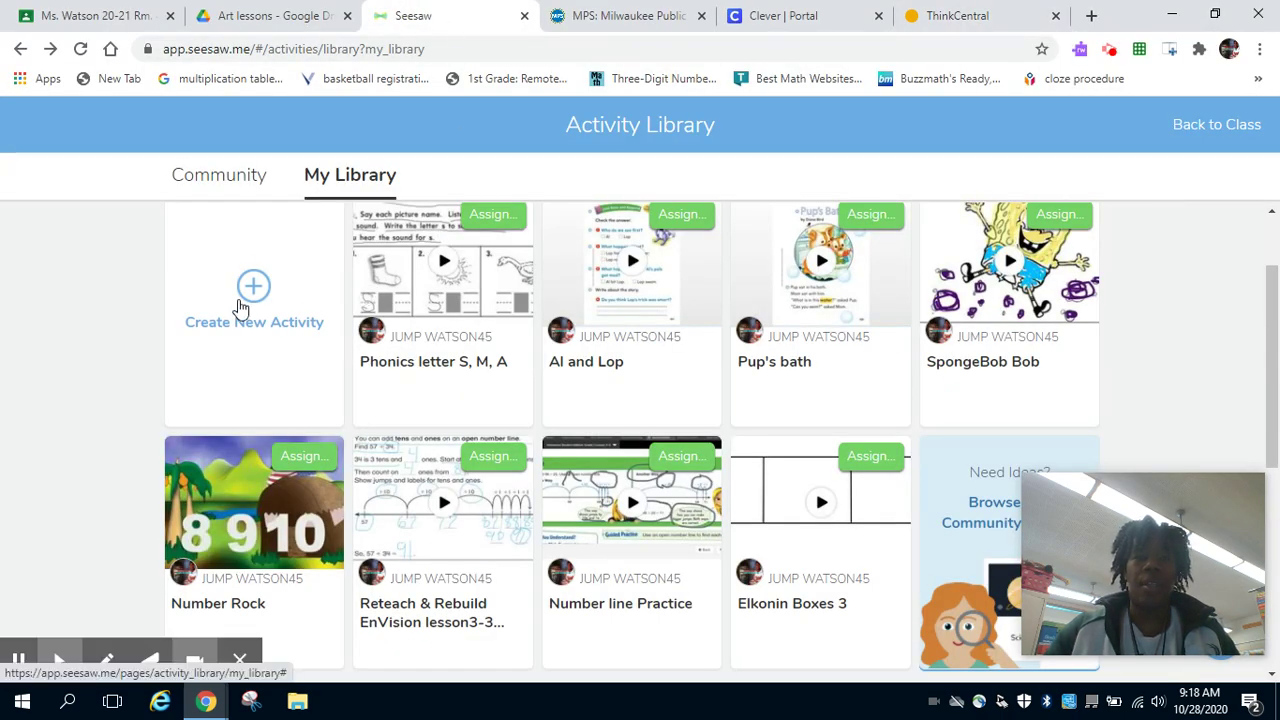
Step: Leave the Activity Library for the class view and open the teacher's 1st-grade class from the class list
left_click(240, 308)
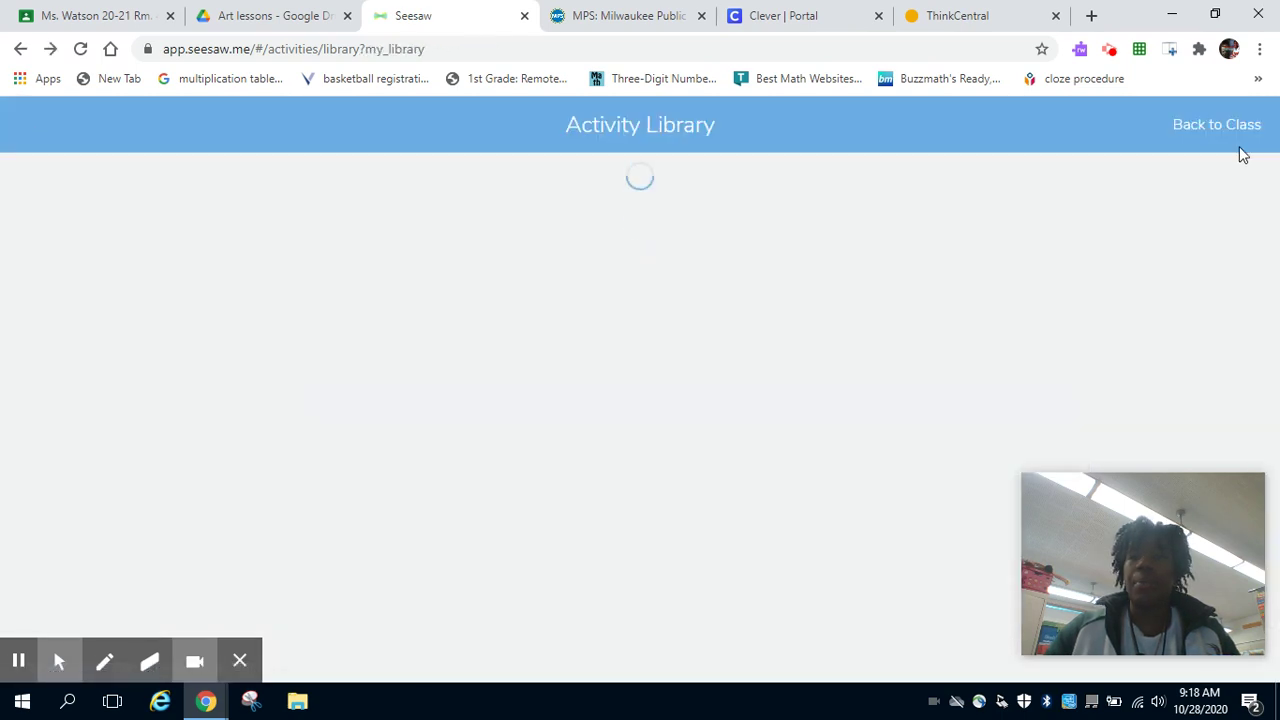
left_click(1237, 137)
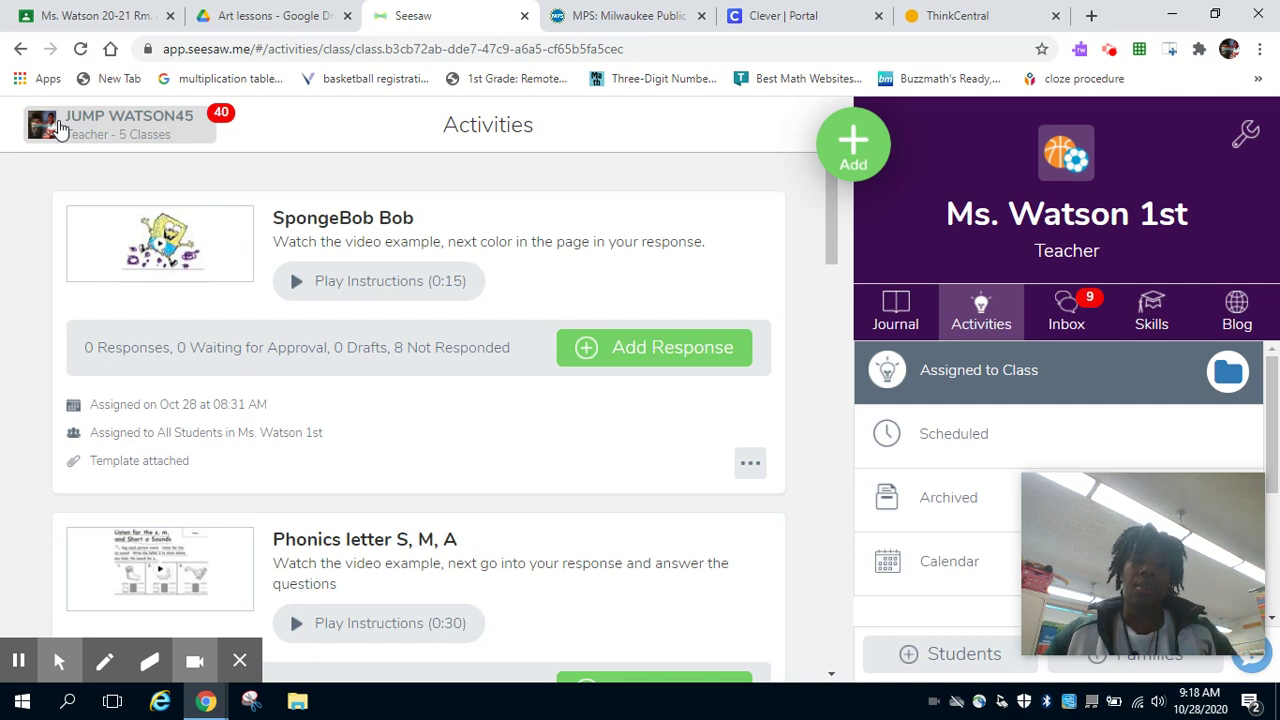
left_click(60, 127)
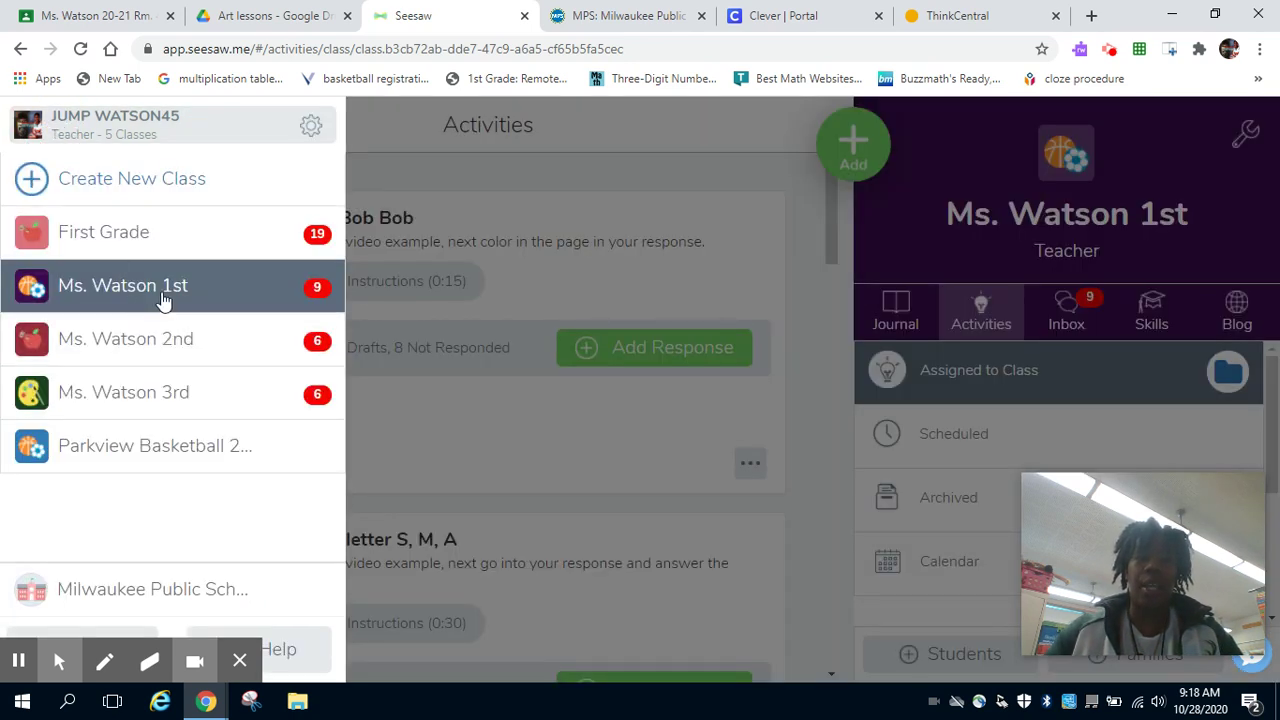
left_click(97, 288)
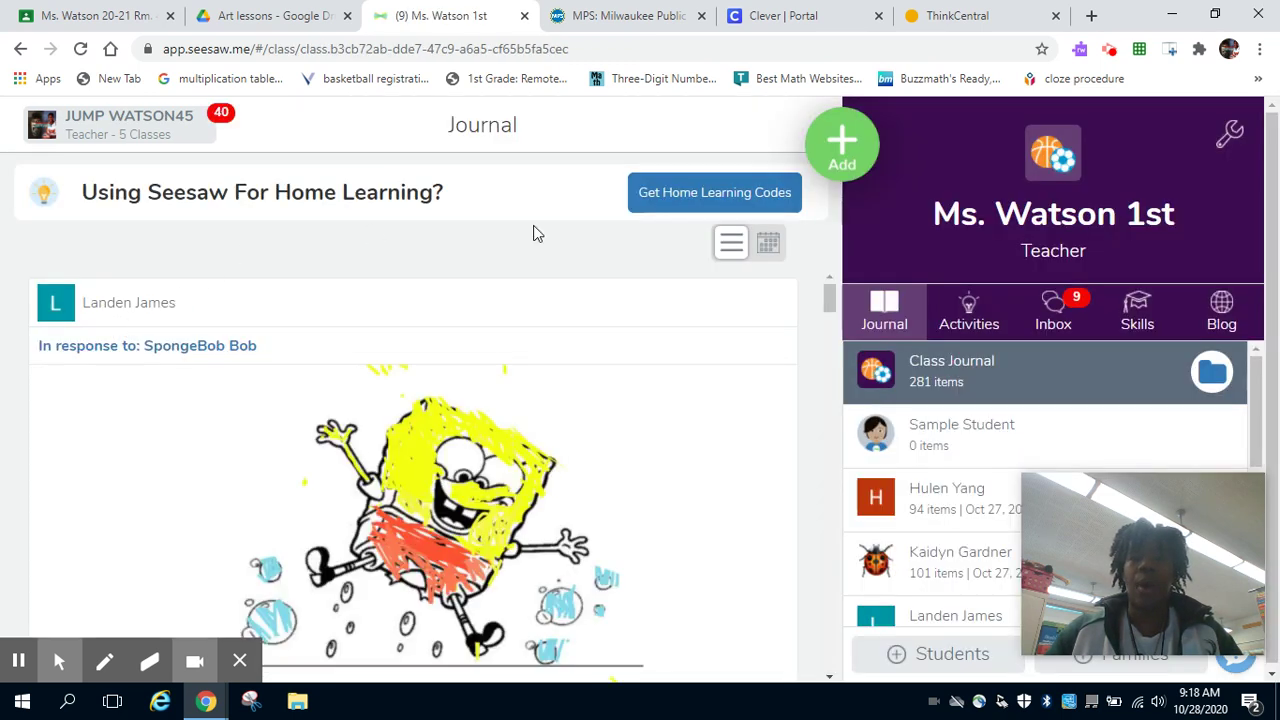
Step: Start assigning an activity to the class by creating a new one in My Library
left_click(860, 143)
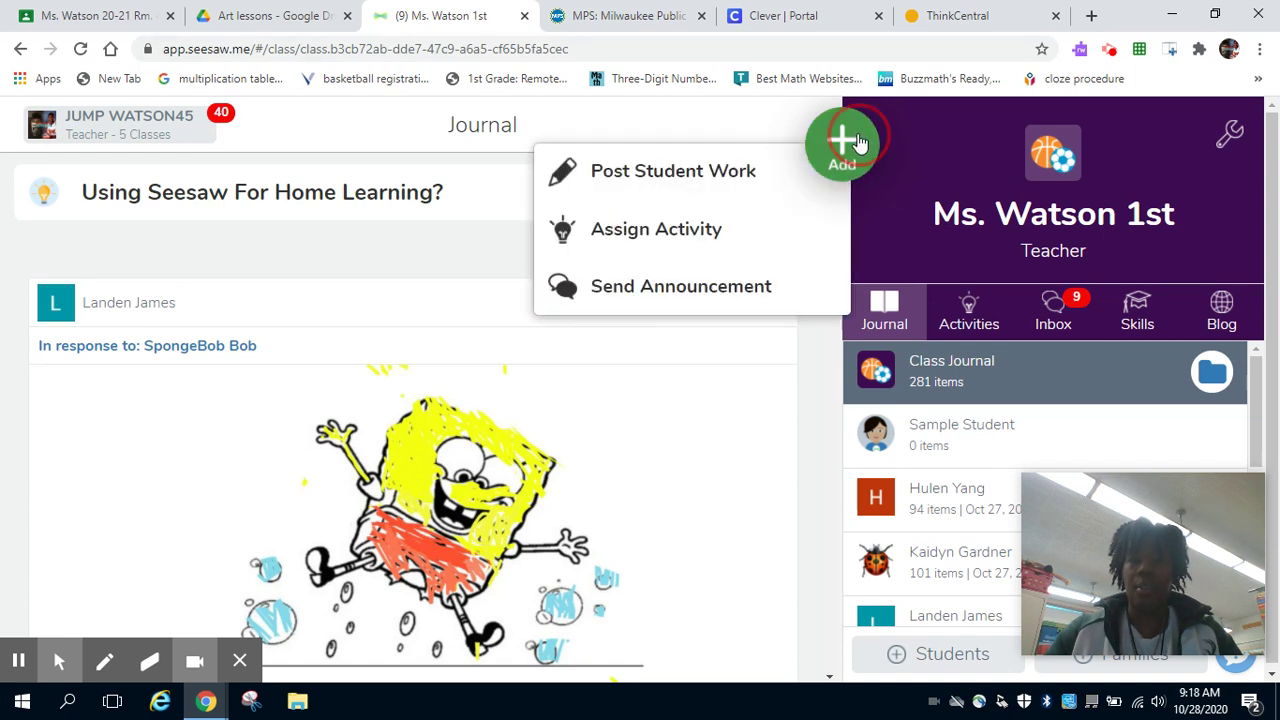
left_click(686, 251)
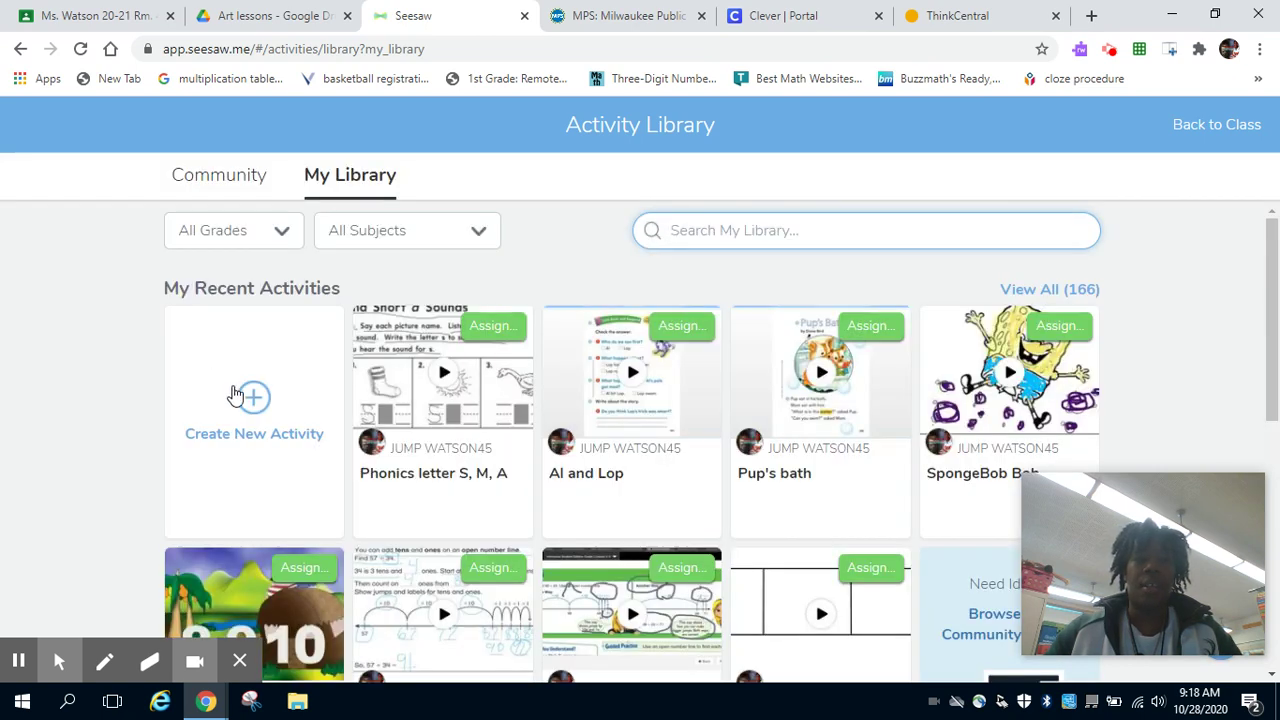
left_click(265, 405)
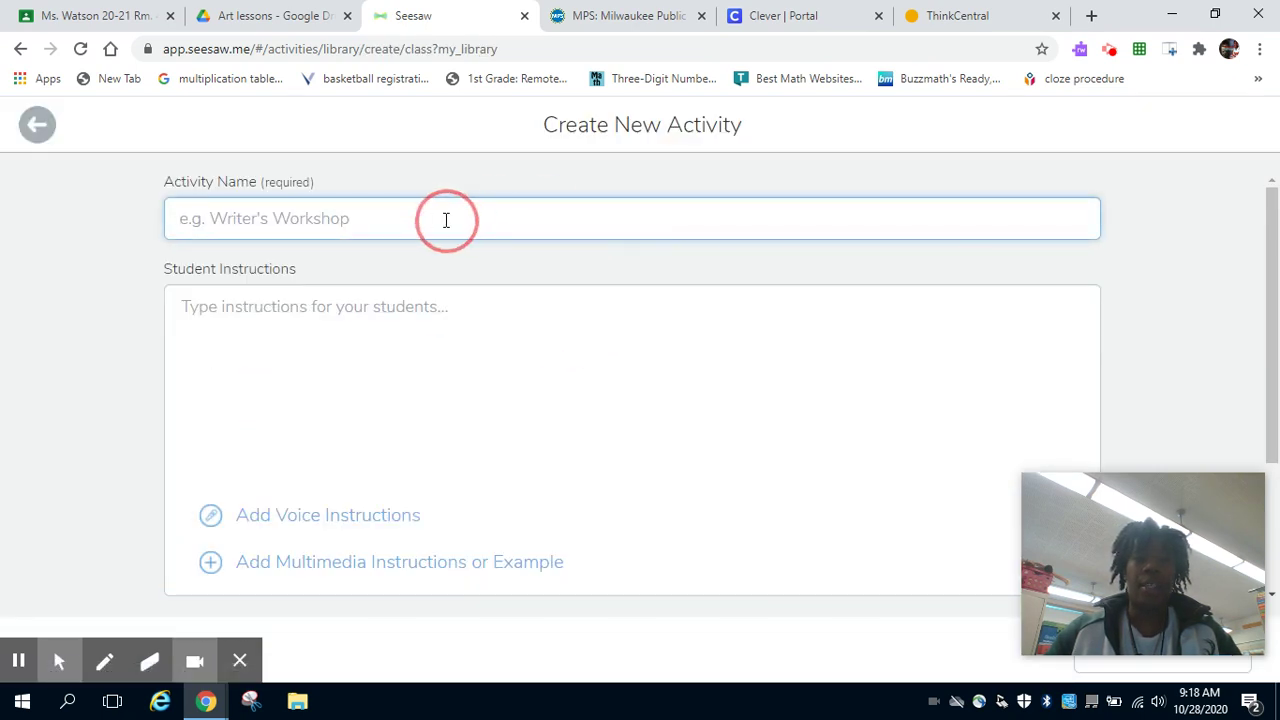
Step: Name the activity Example and enter the student instructions "Watch the example, submit a response."
type("Example")
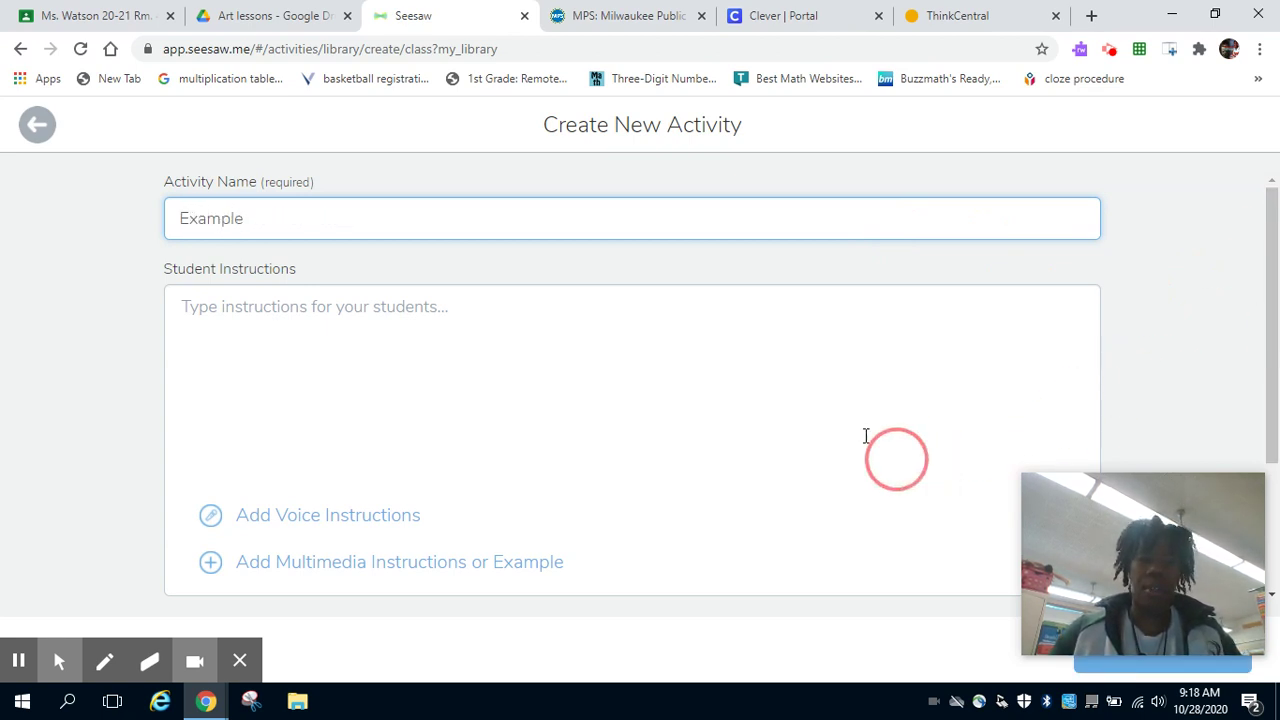
left_click(842, 390)
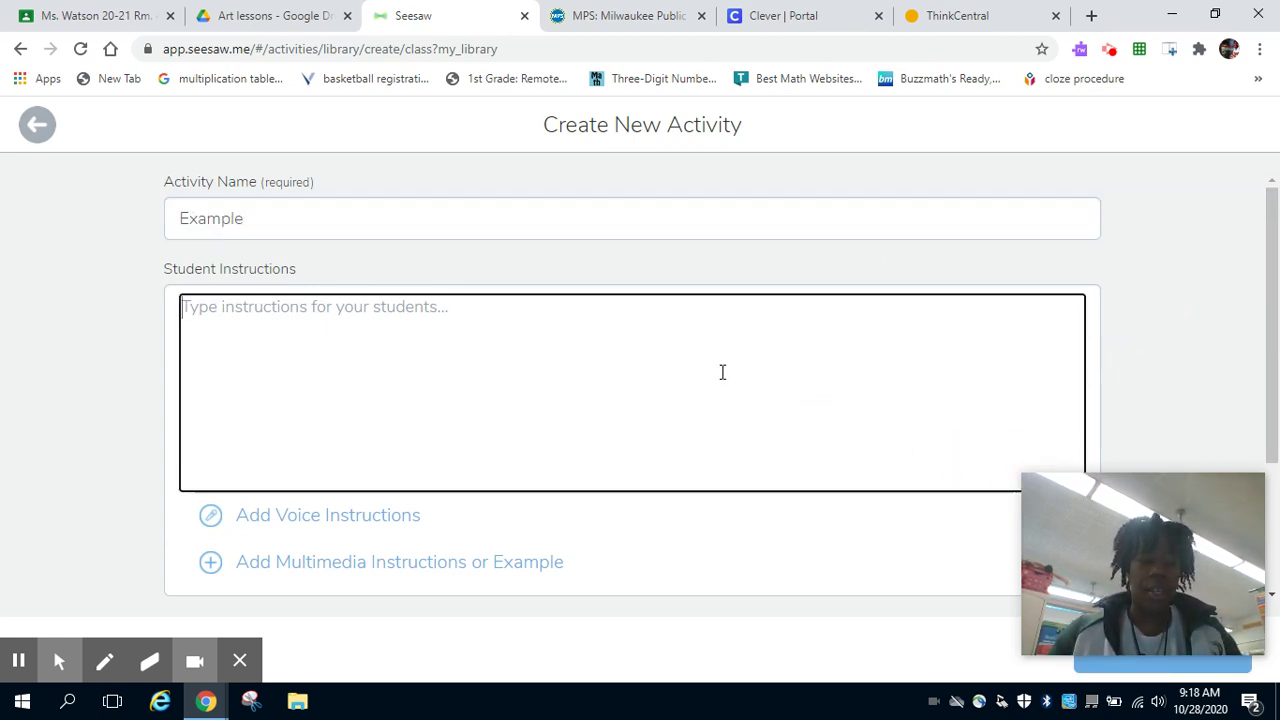
type("Watch the example, submit a response.")
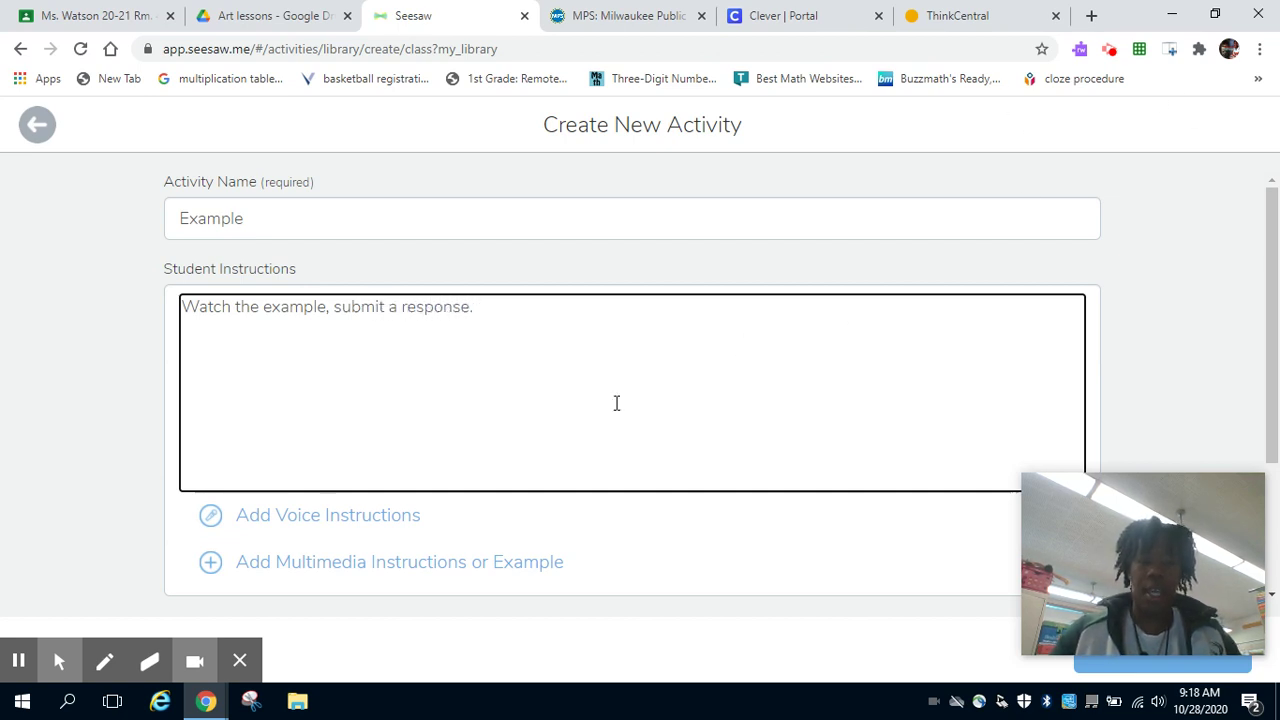
scroll(616, 403, "down", 1)
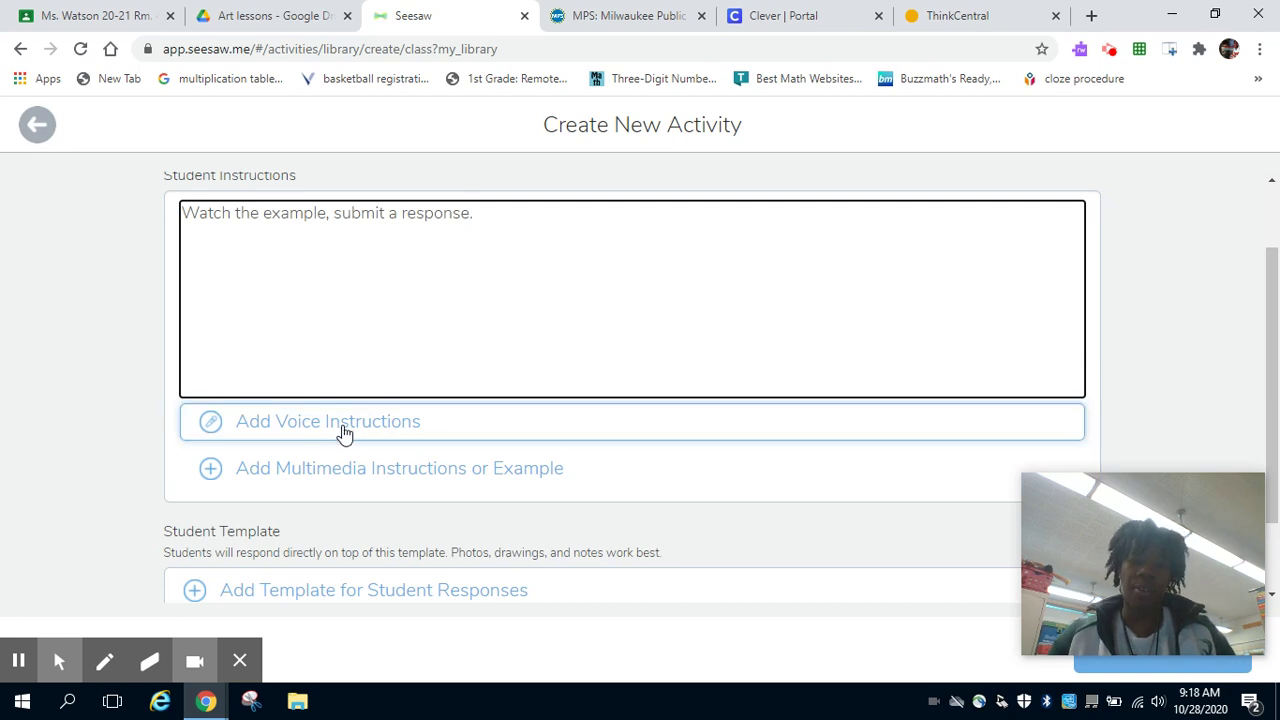
scroll(337, 437, "down", 1)
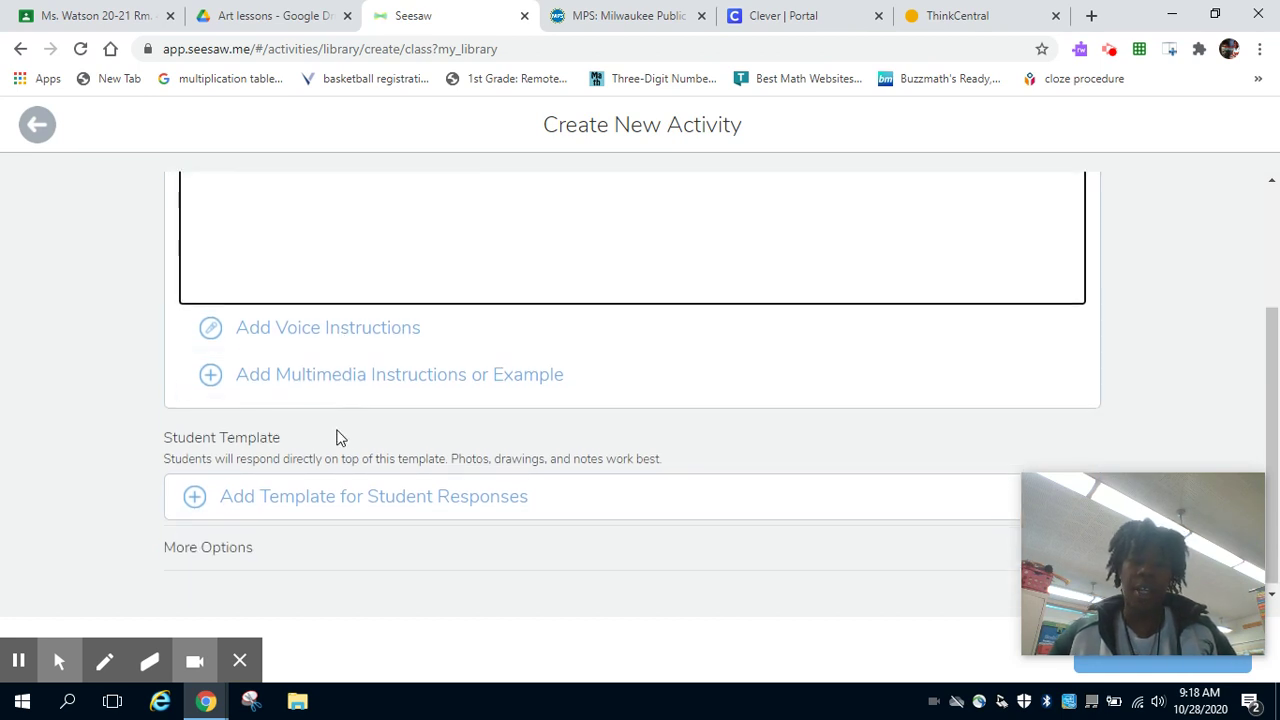
left_click(272, 389)
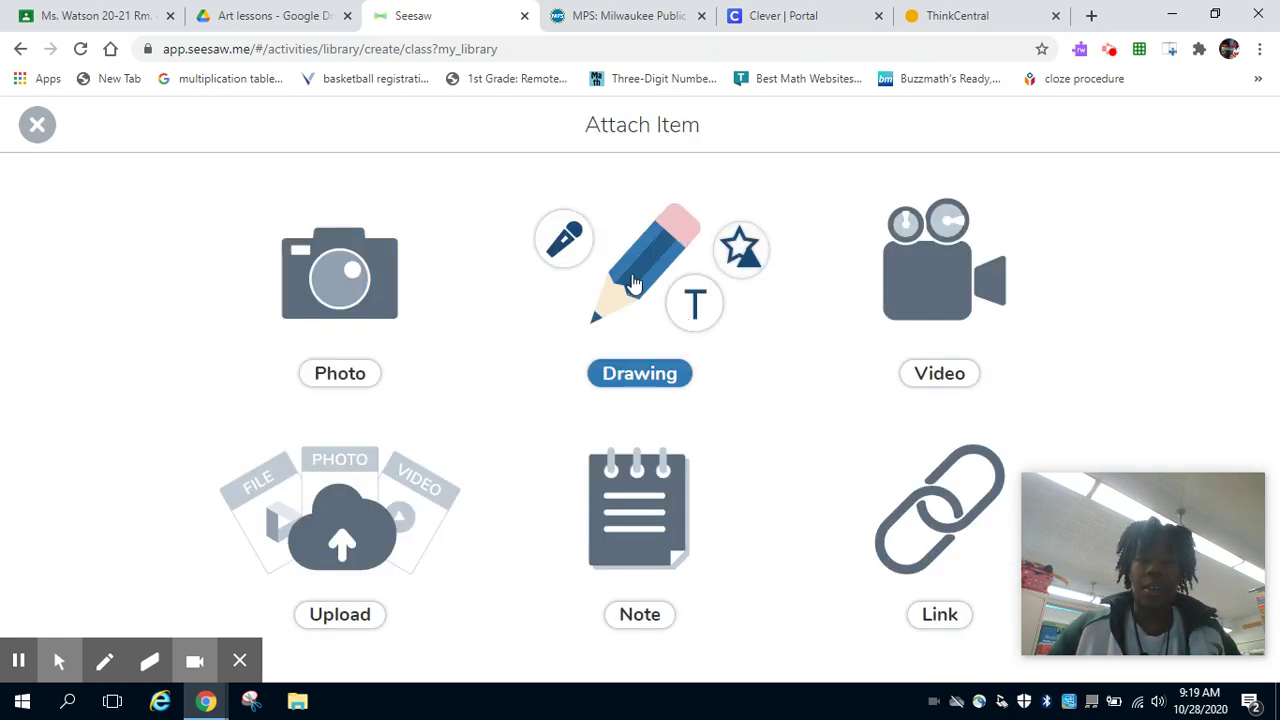
left_click(37, 126)
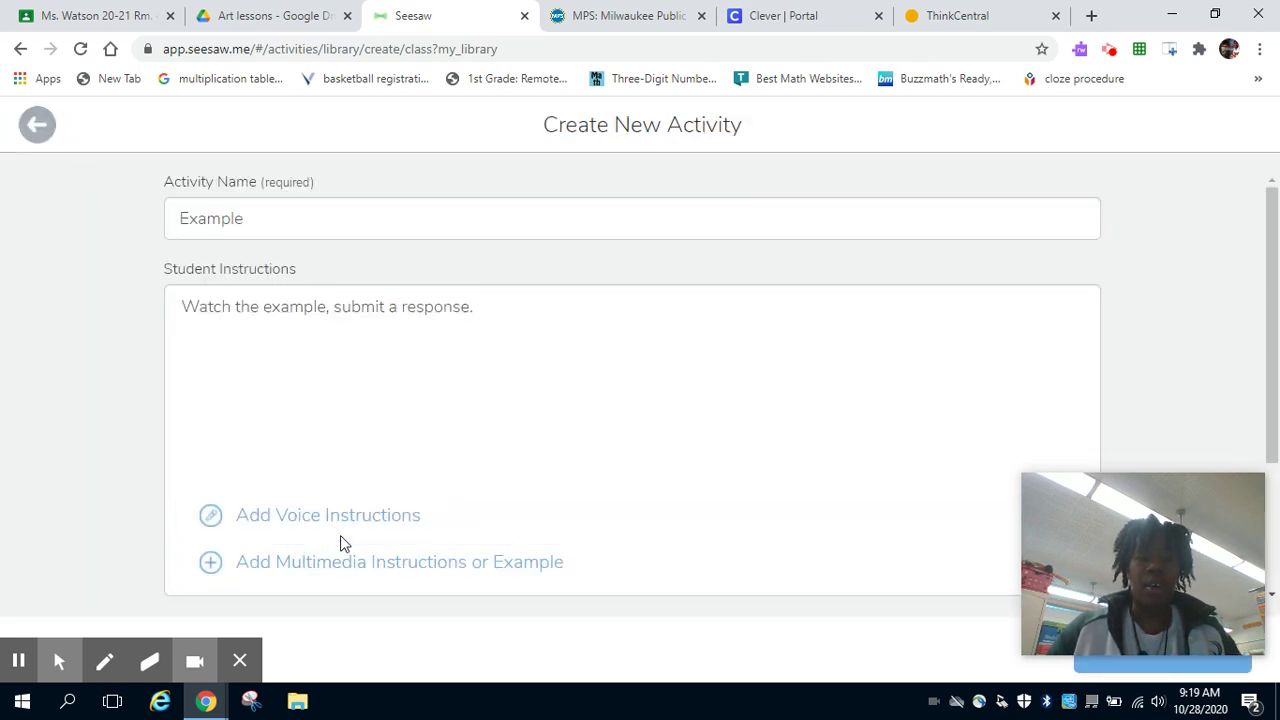
Step: Add a drawing canvas as the activity's multimedia instructions or example
scroll(340, 540, "down", 1)
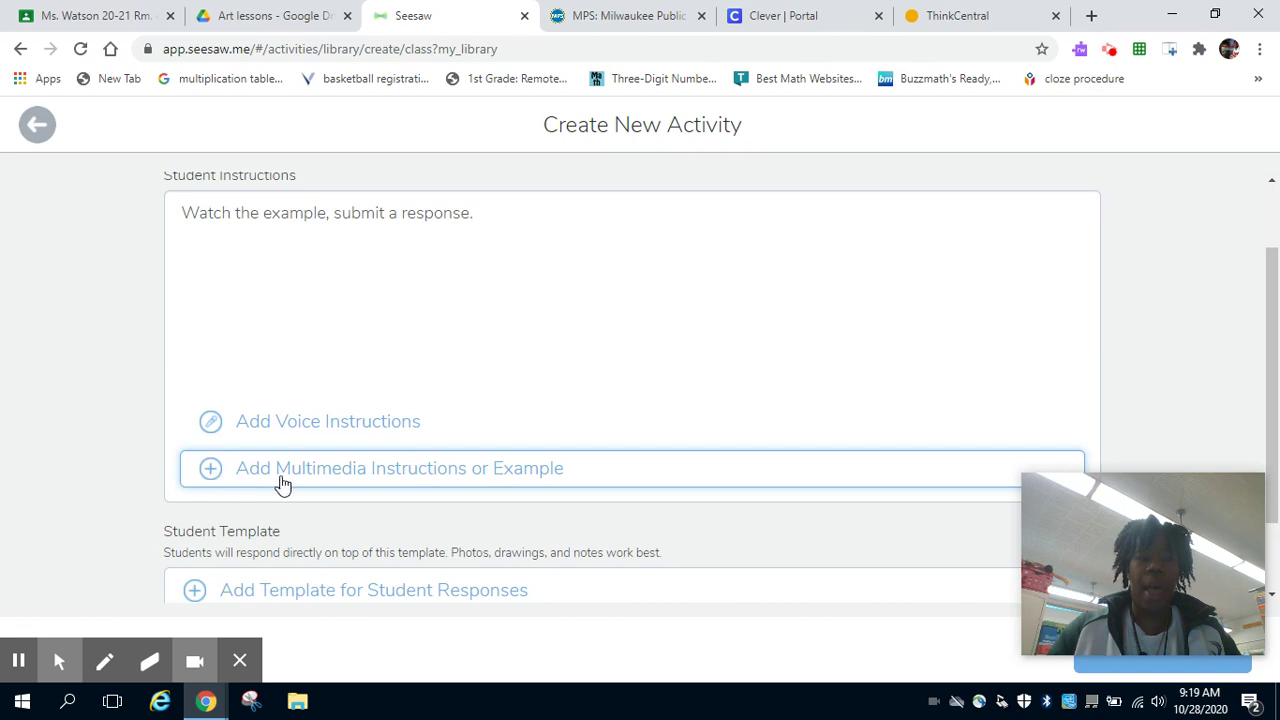
left_click(352, 476)
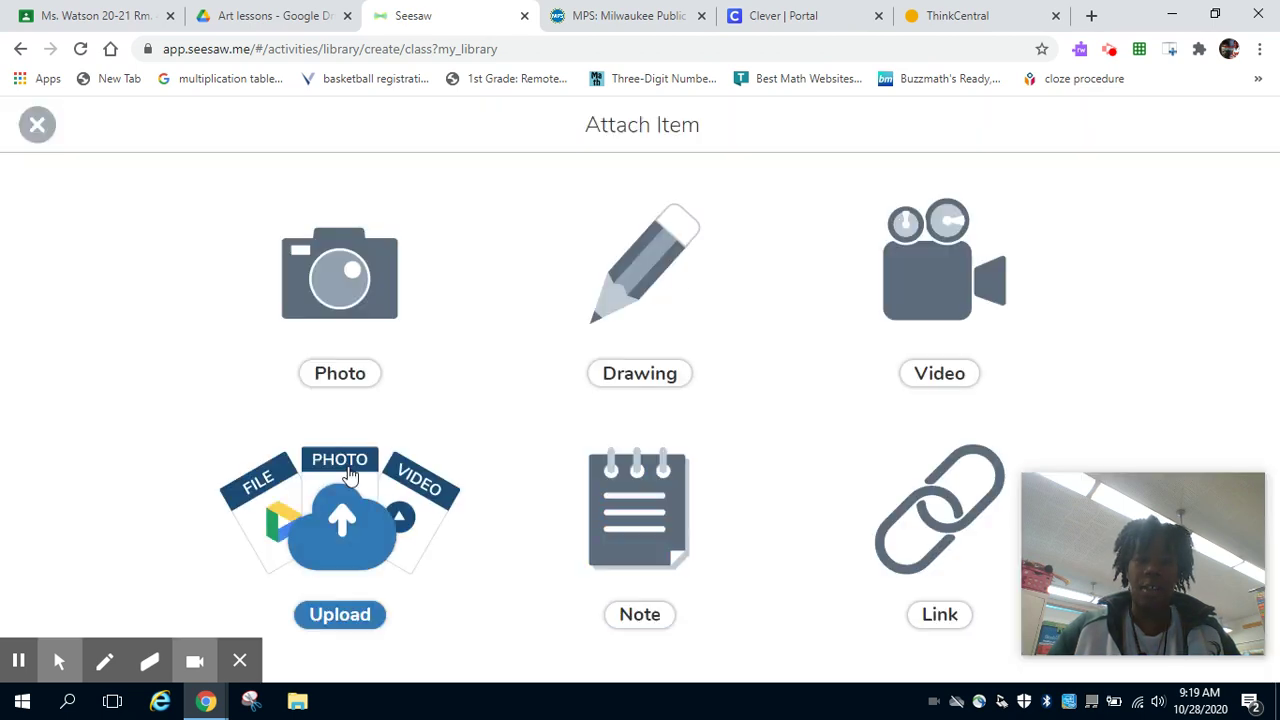
left_click(645, 281)
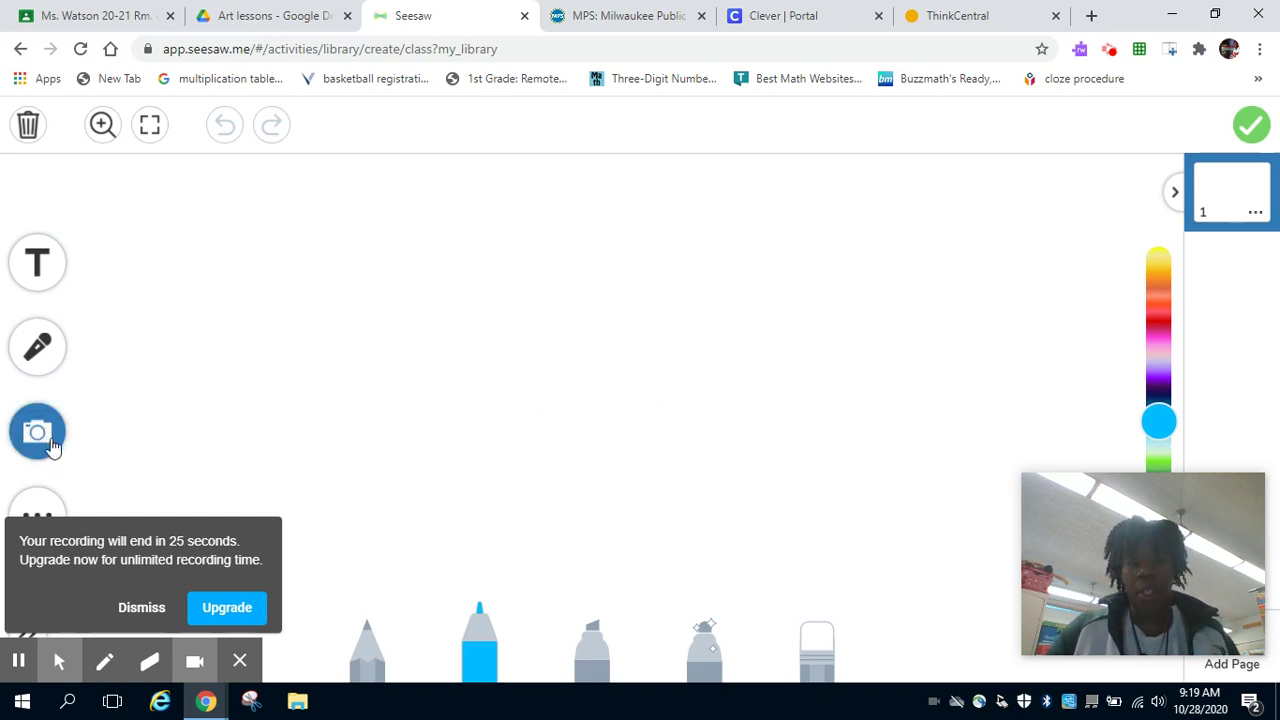
Step: Upload the saved example image from the Desktop onto the drawing canvas
left_click(45, 437)
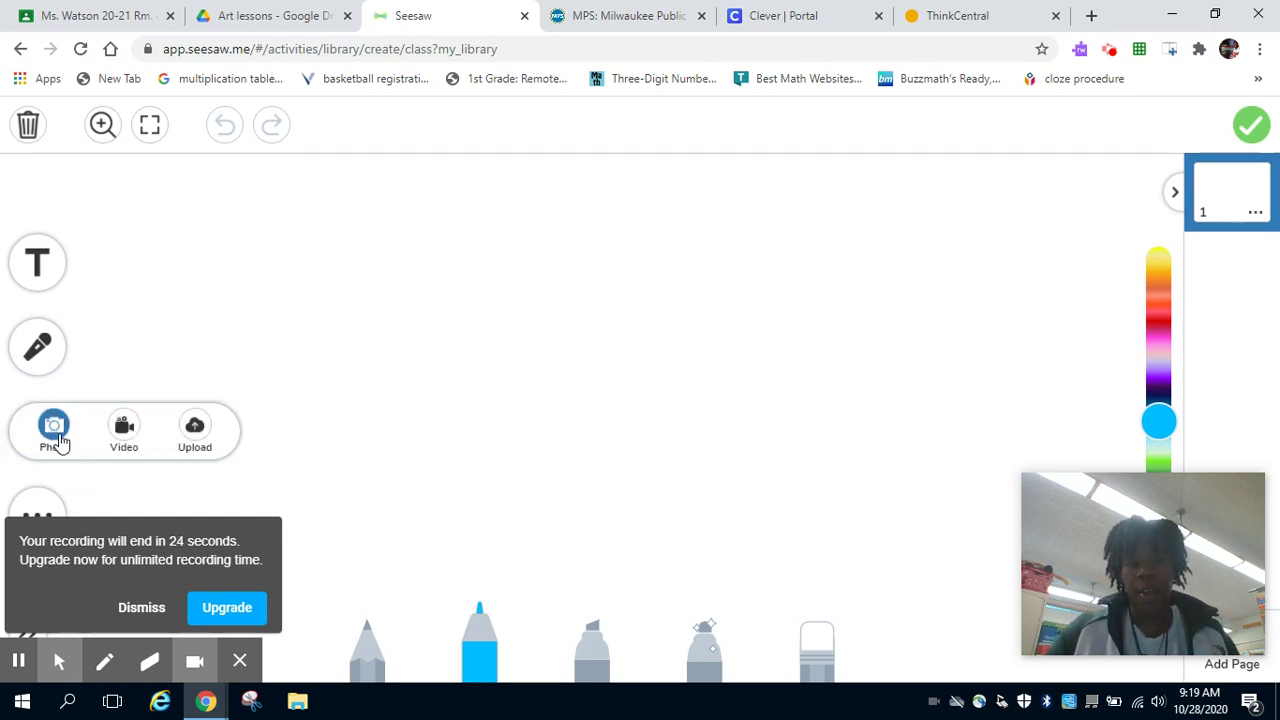
left_click(196, 428)
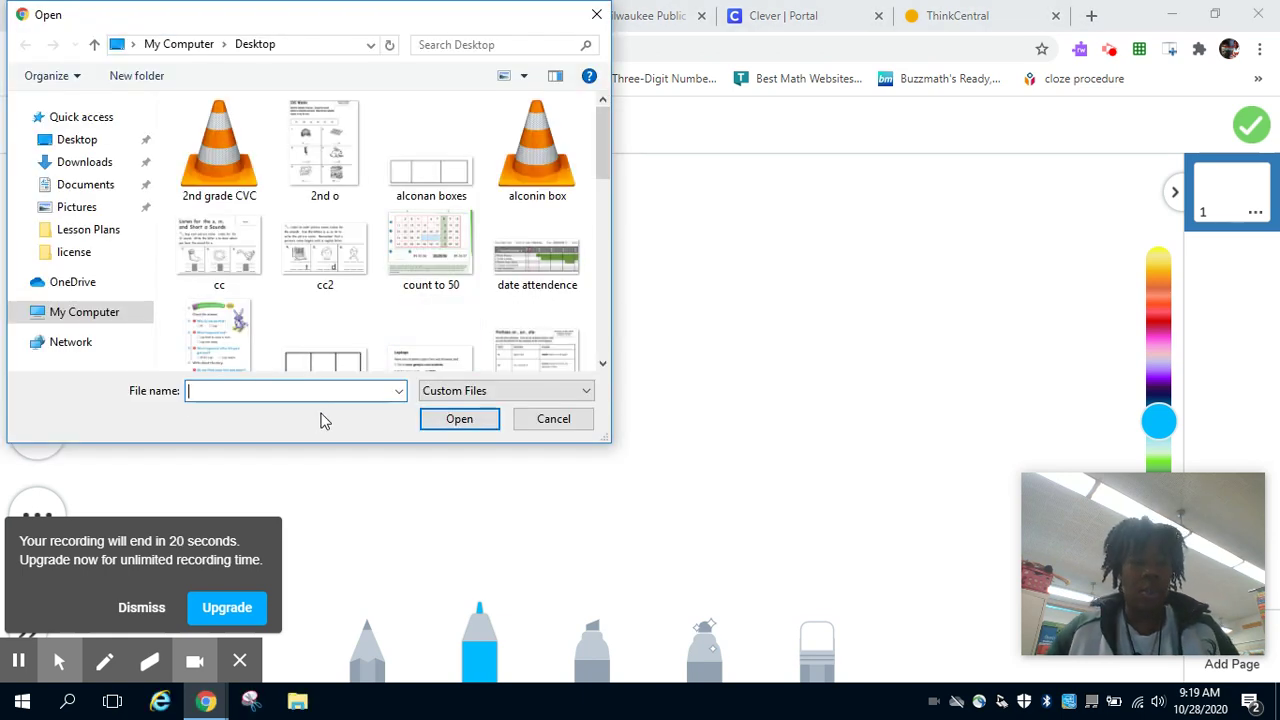
key("Down")
type("ex")
left_click(459, 418)
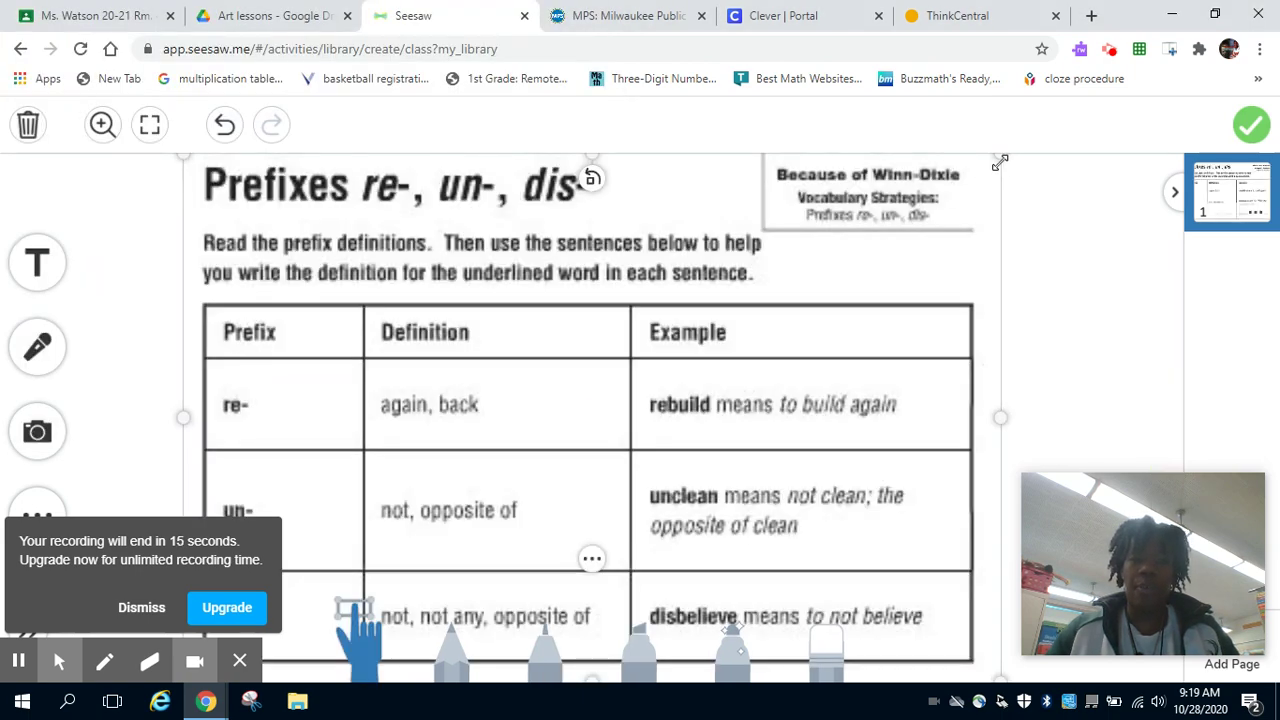
Step: Shrink the prefix table image, move it so the whole table fits centrally on the canvas, and deselect it
left_click_drag(998, 163, 878, 235)
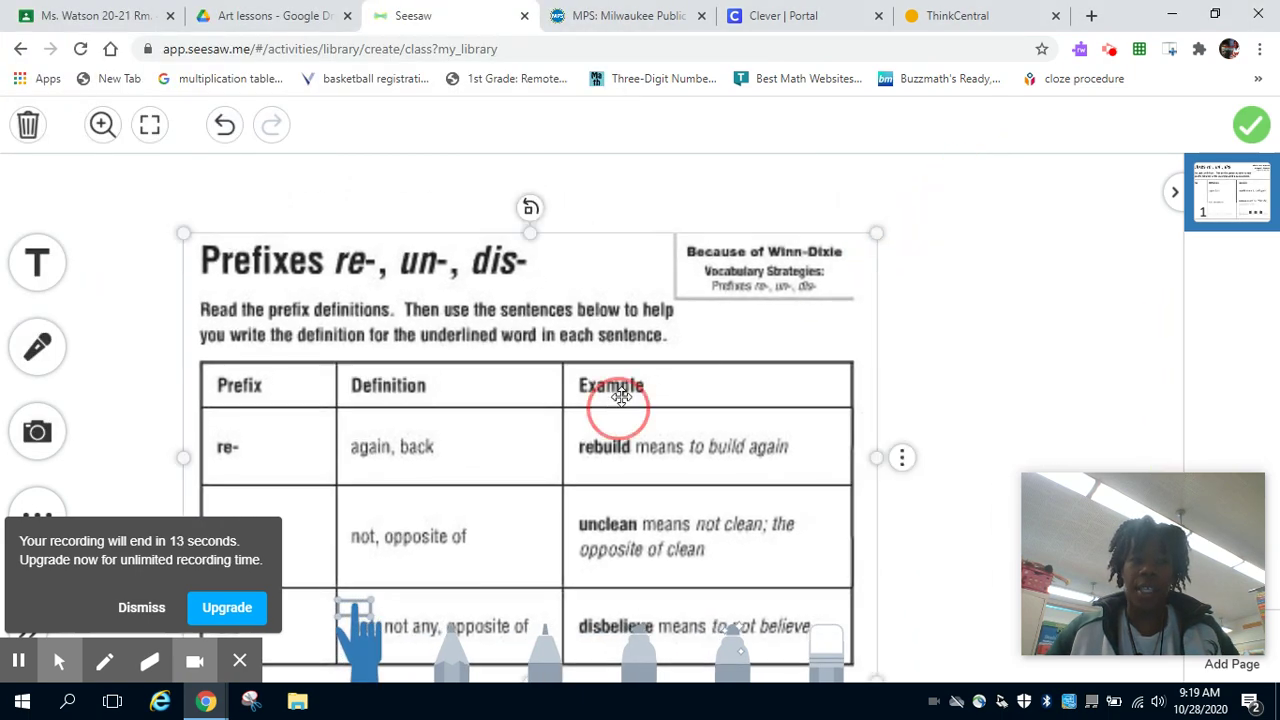
left_click_drag(621, 396, 711, 337)
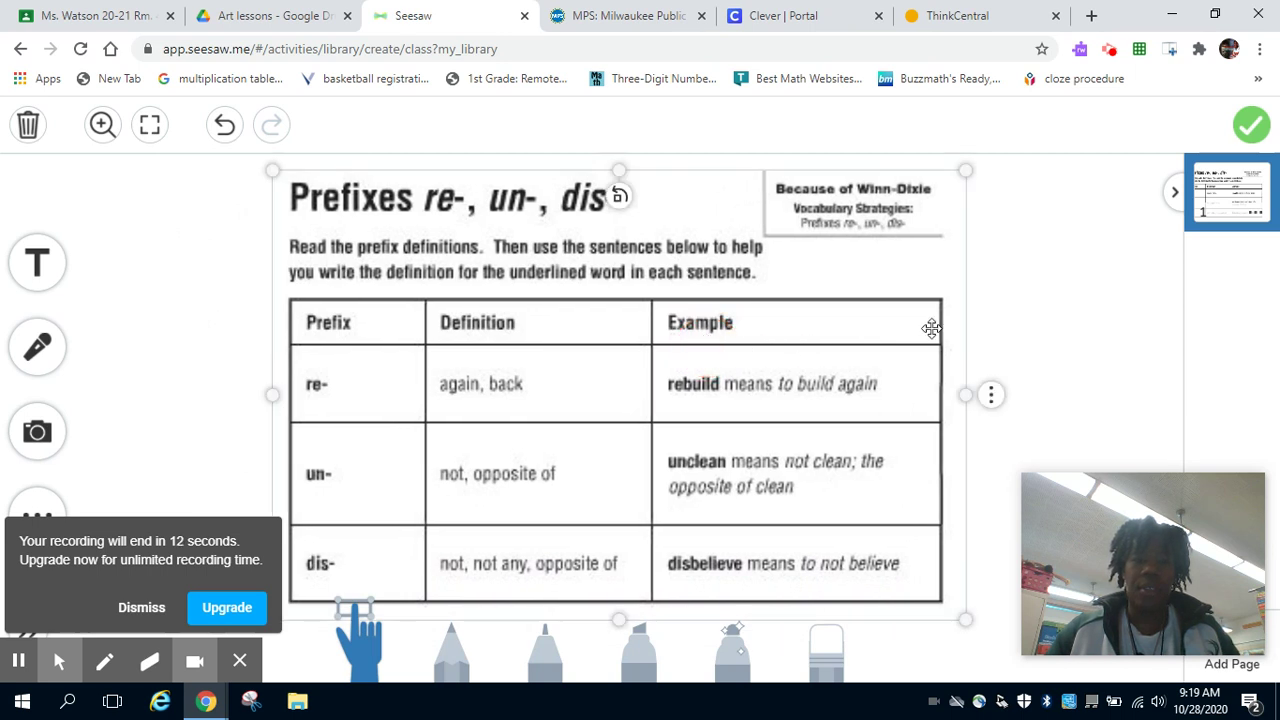
left_click(1030, 318)
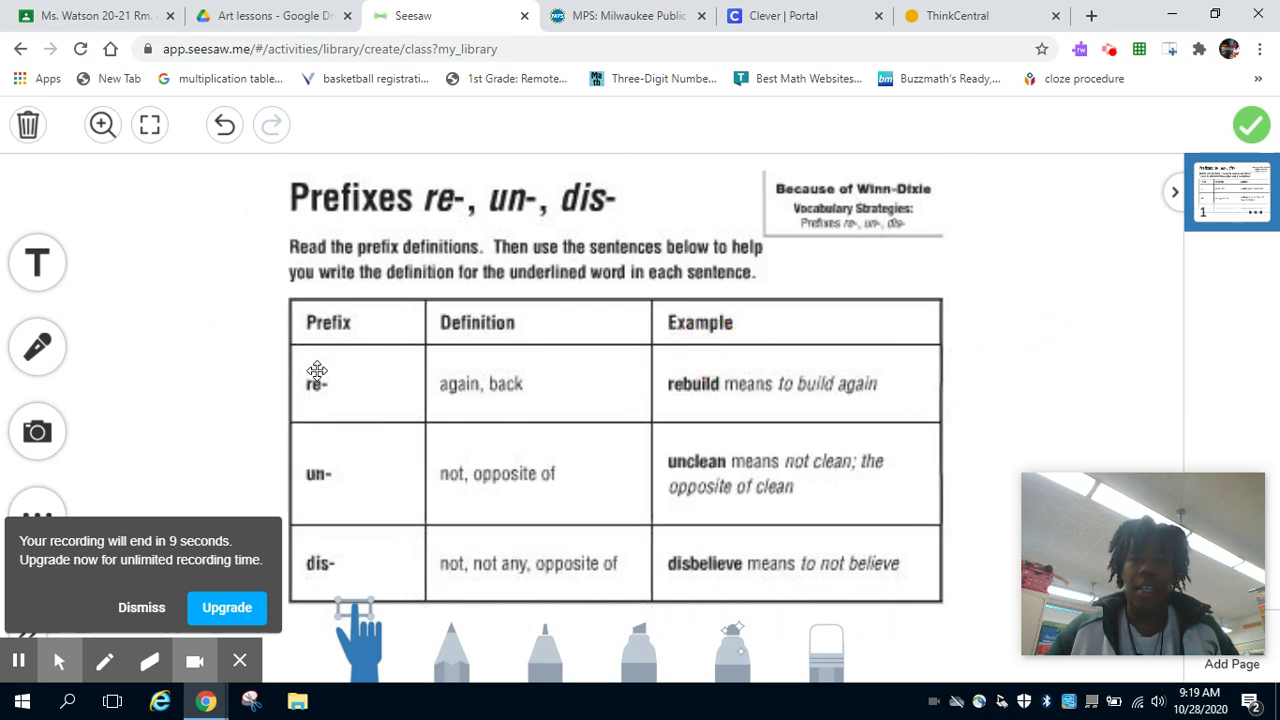